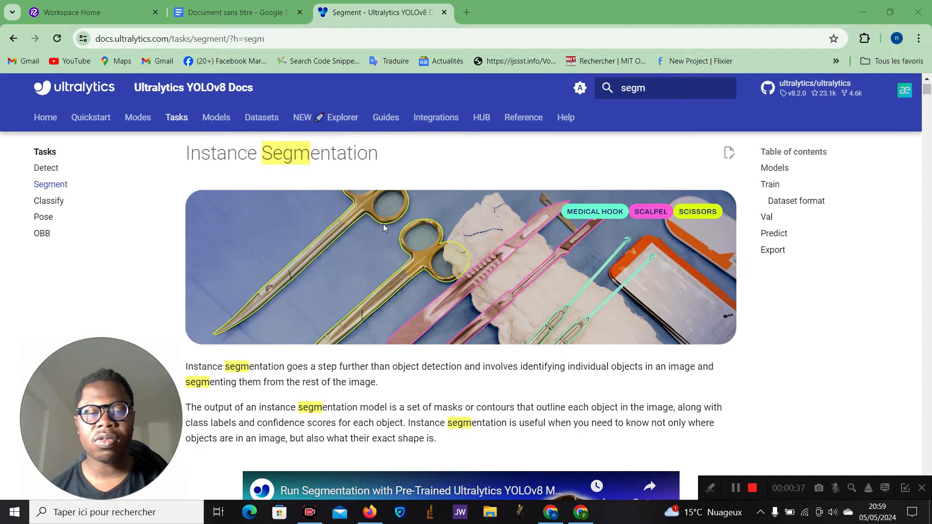
- Review the instance segmentation documentation page and the Google Docs list of image annotation tools for YOLOv8 and YOLOv9
scroll(383, 228, up, 1)
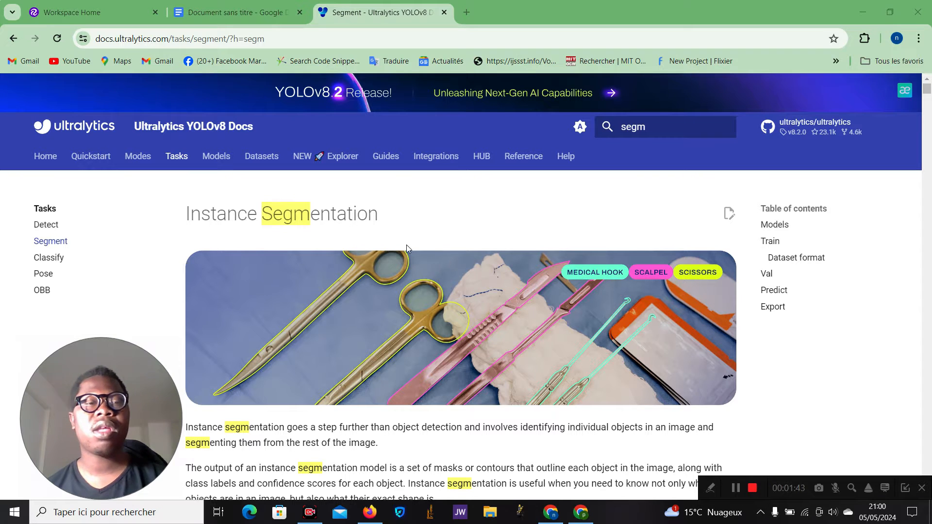
click(206, 11)
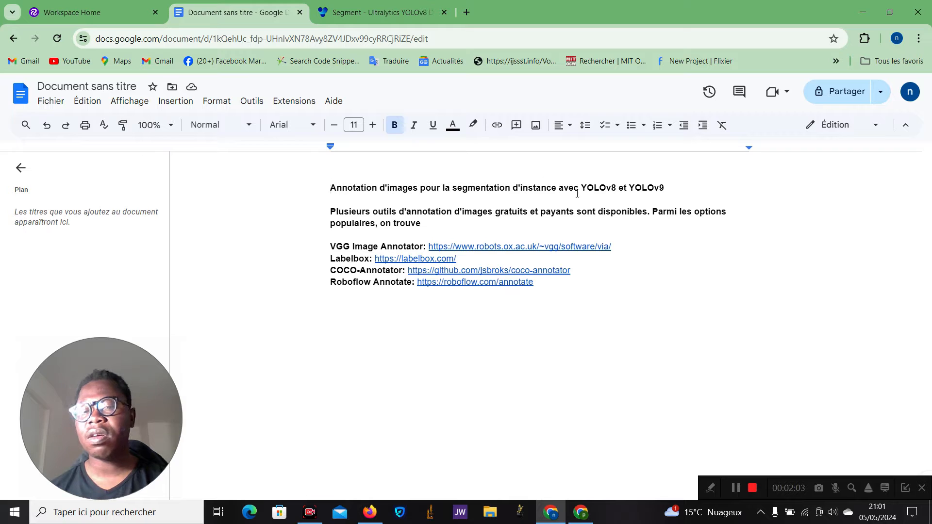
click(591, 187)
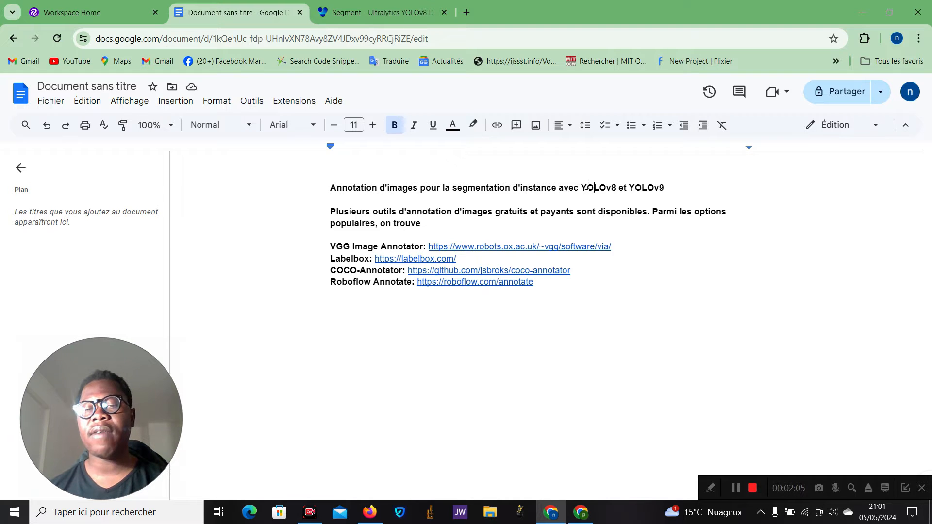
click(648, 187)
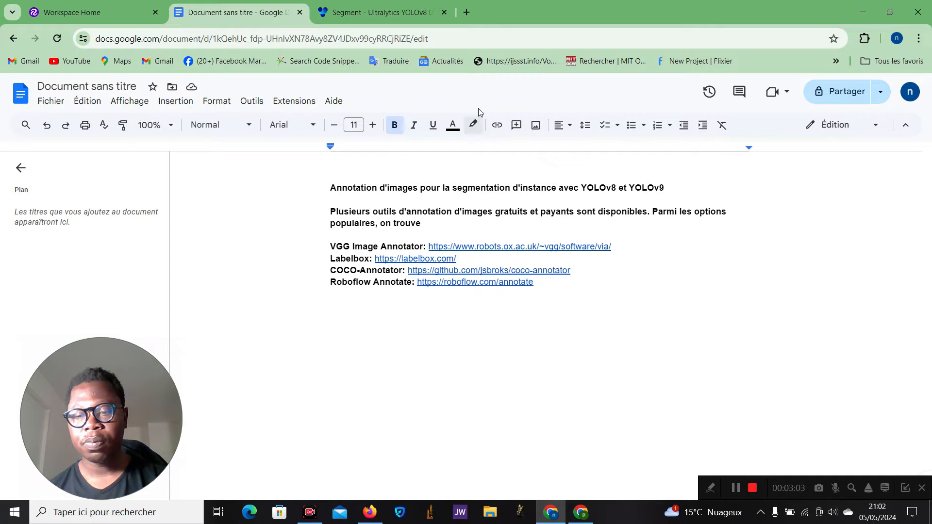
- Open the Roboflow website in a new browser tab and go to its sign-in page
click(467, 12)
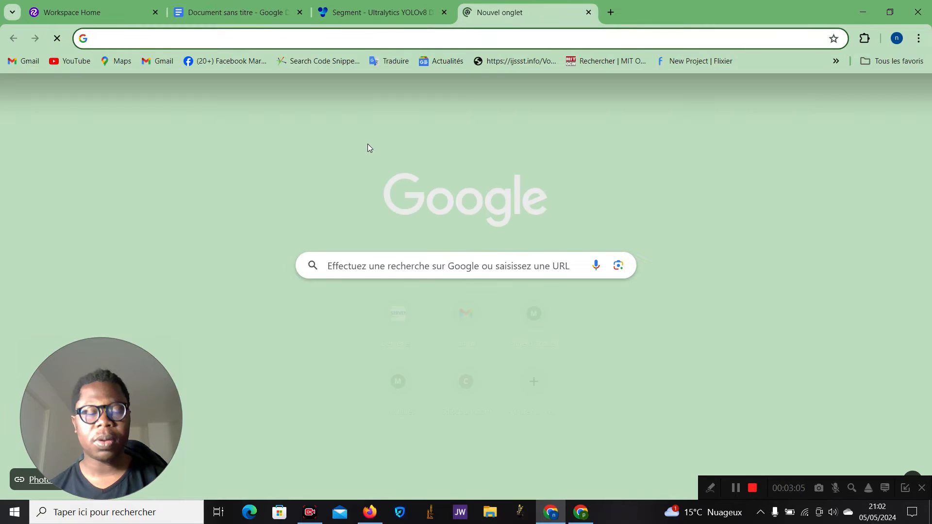
text(roboflow)
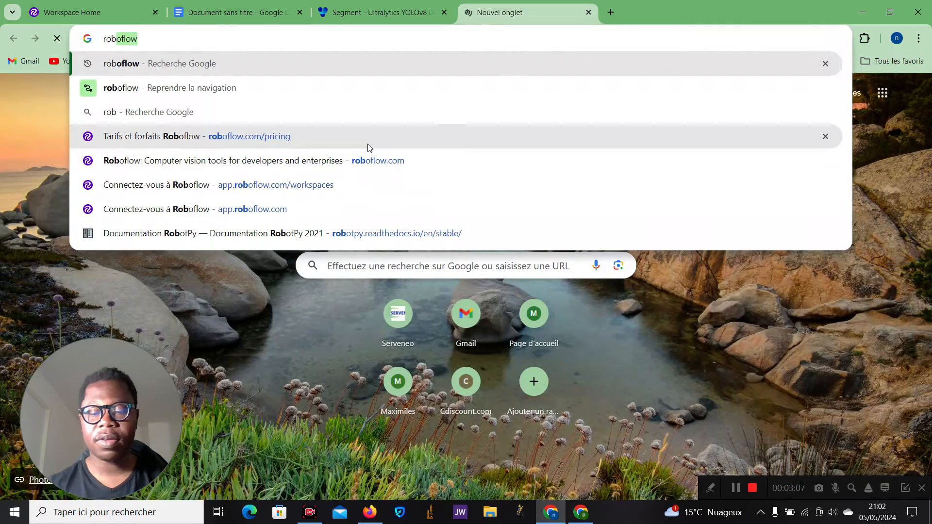
key(Return)
scroll(239, 222, down, 2)
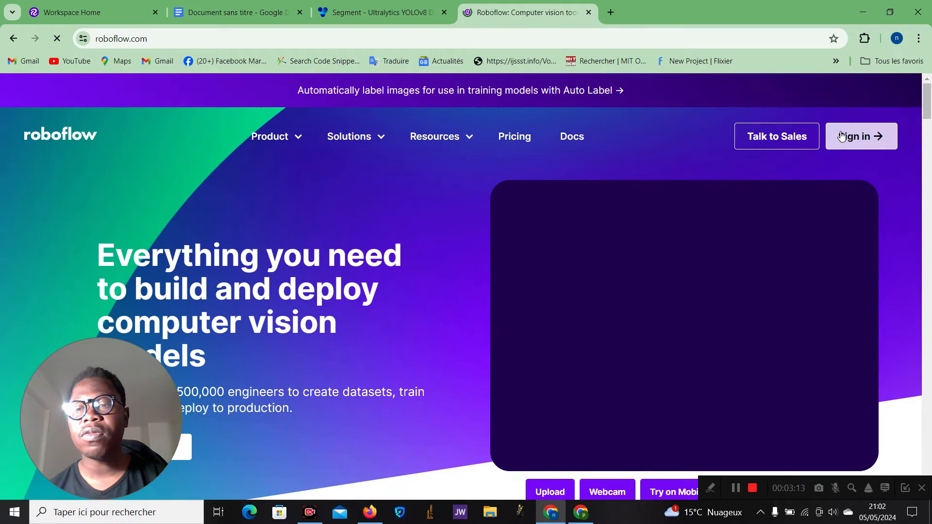
click(860, 136)
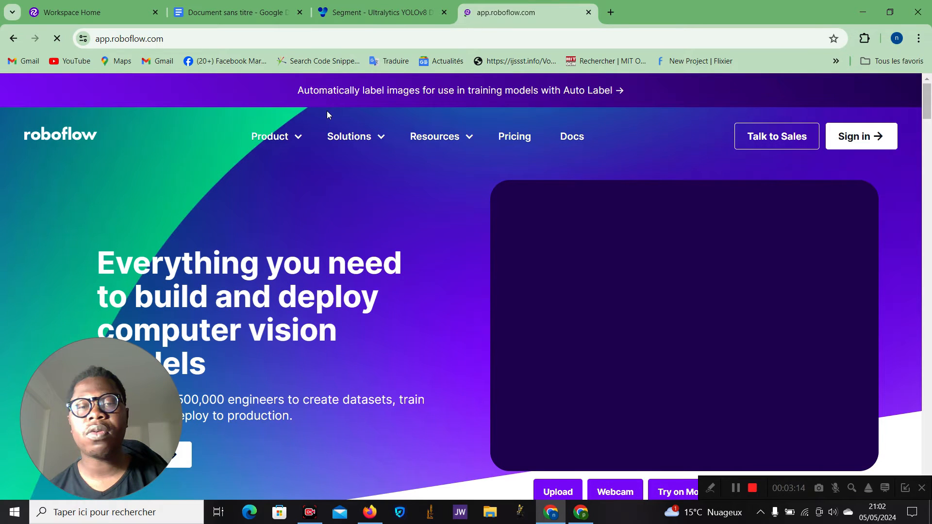
- Return to the already open Roboflow workspace and start creating a new project
click(103, 24)
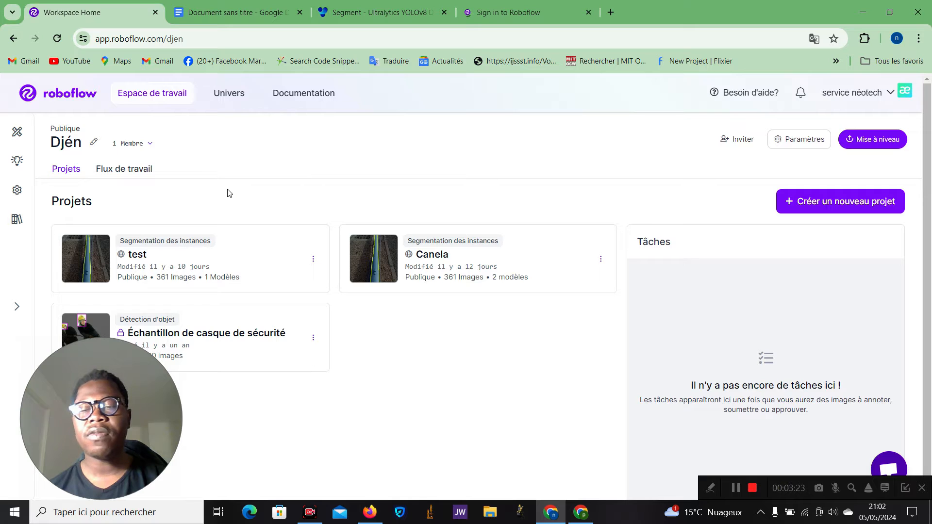
click(831, 204)
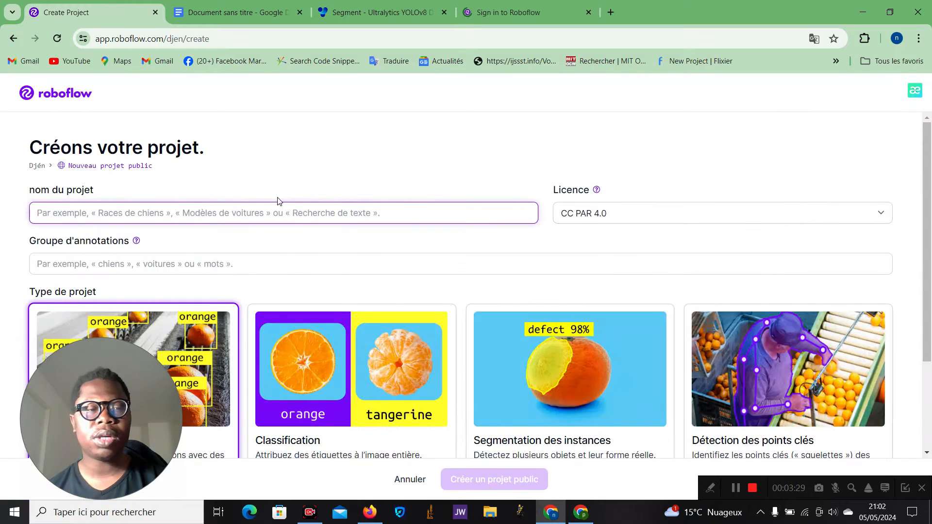
drag(137, 342, 496, 259)
drag(753, 126, 804, 103)
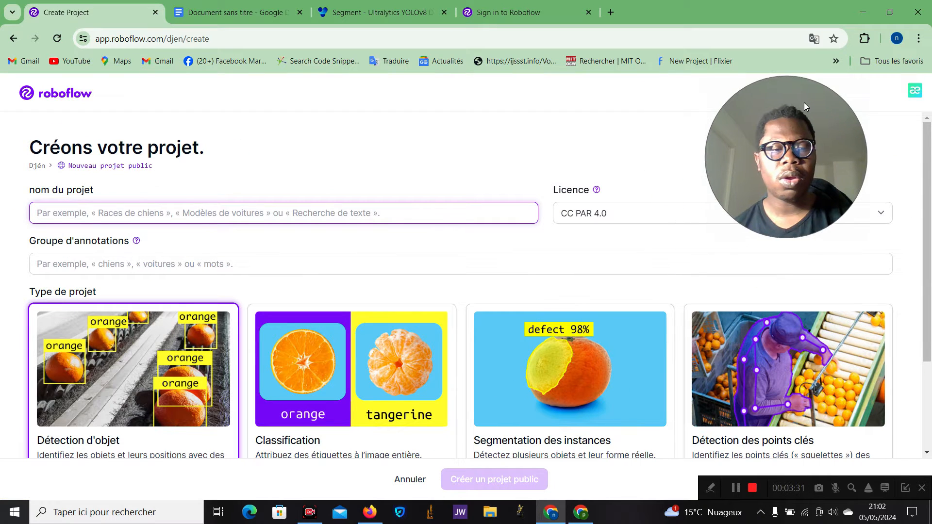
- Name the new project "yout" and set its annotation group to "dog"
click(83, 206)
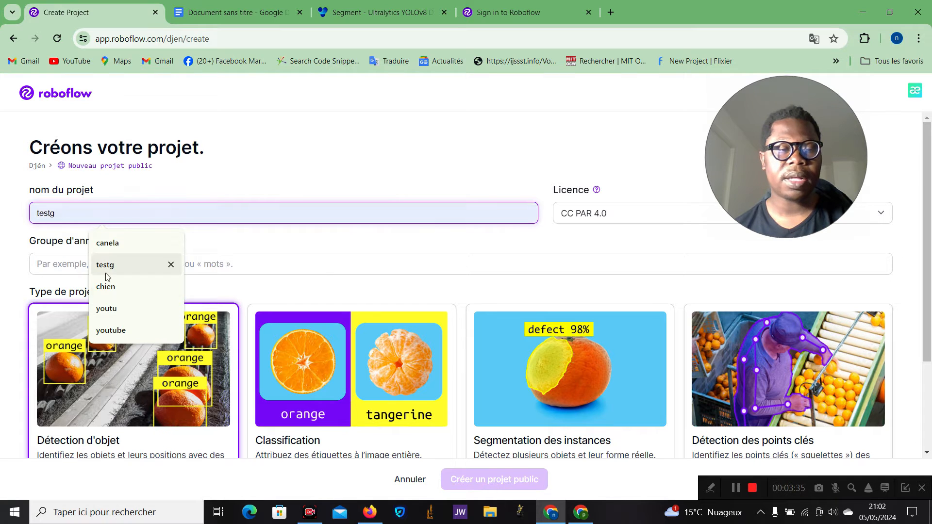
click(107, 308)
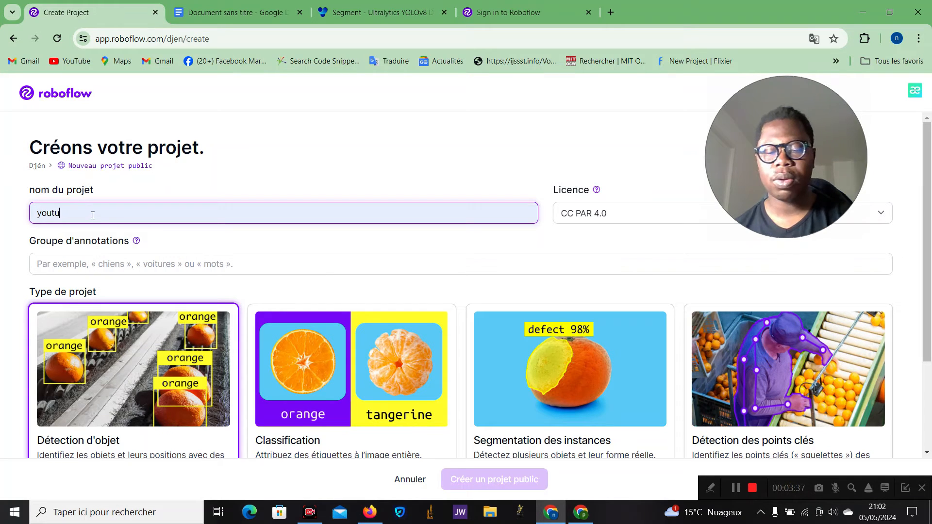
key(BackSpace)
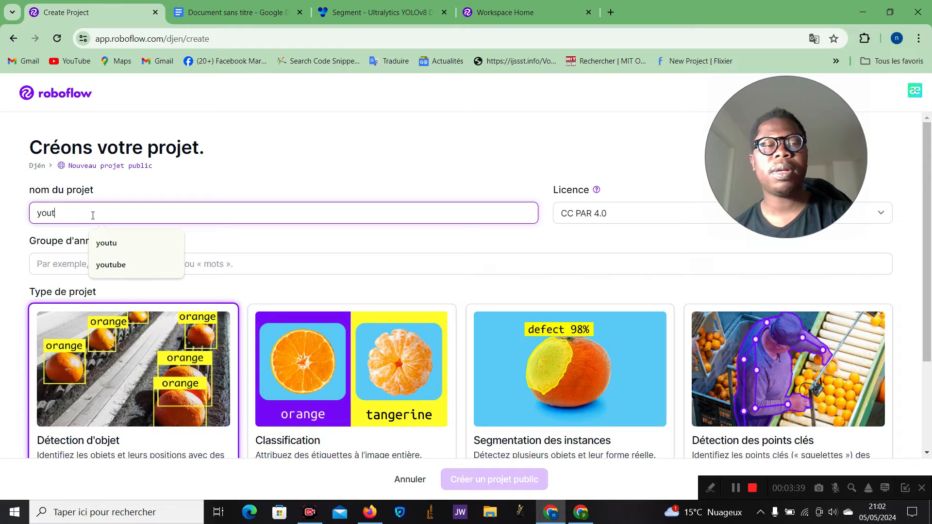
click(70, 268)
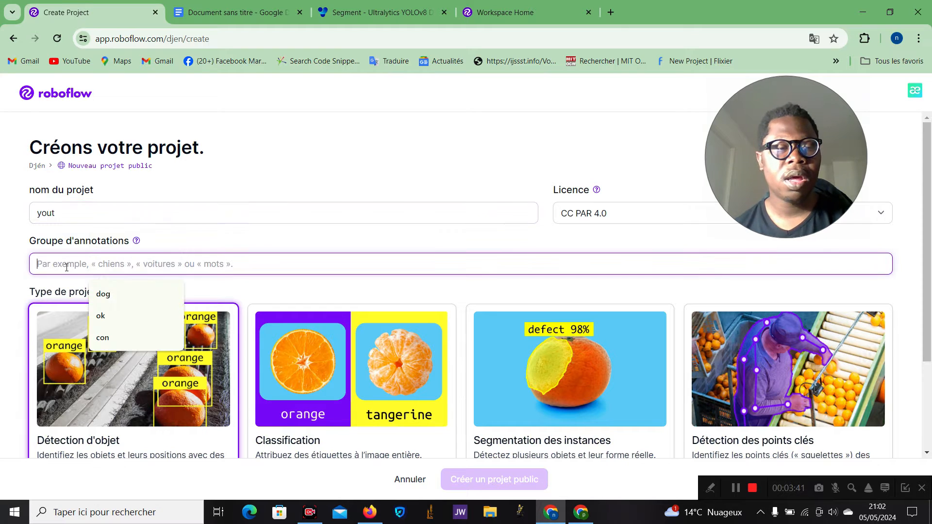
click(106, 296)
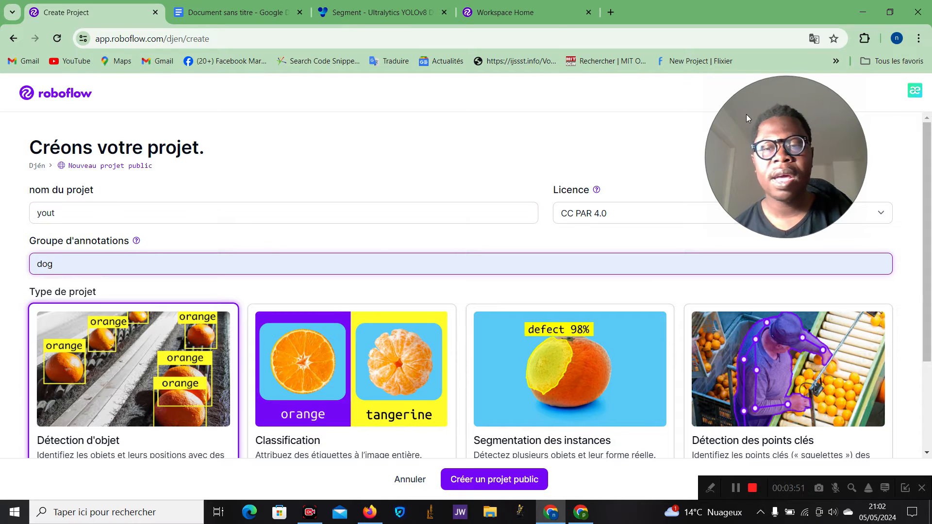
- Set the new project's licence to MIT
drag(747, 115, 644, 46)
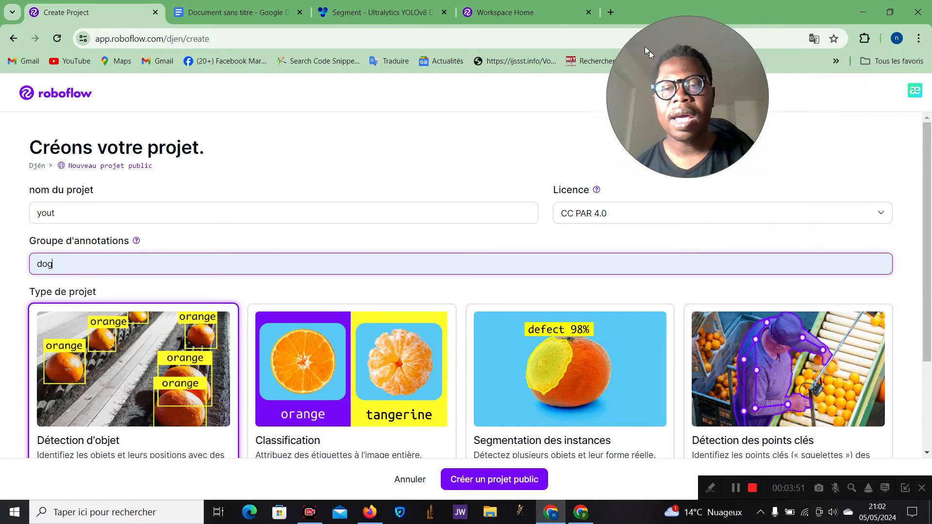
click(795, 215)
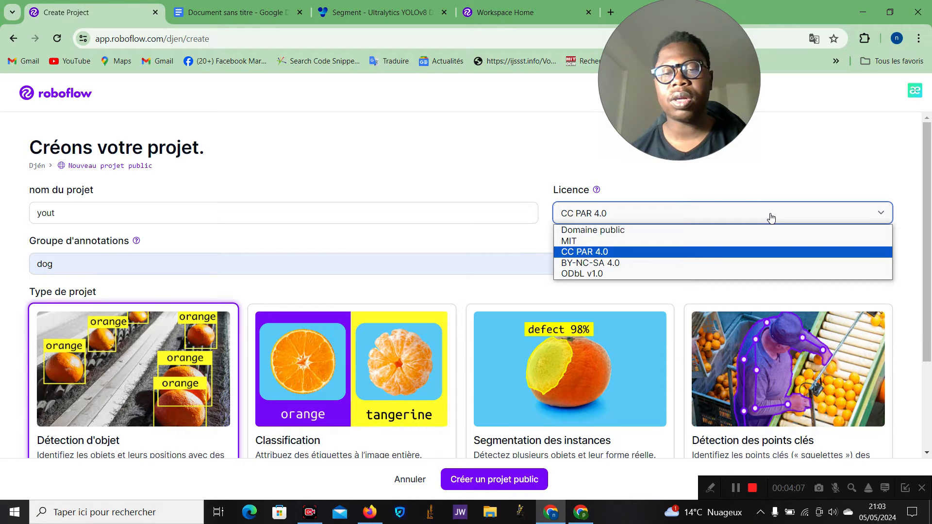
key(Up)
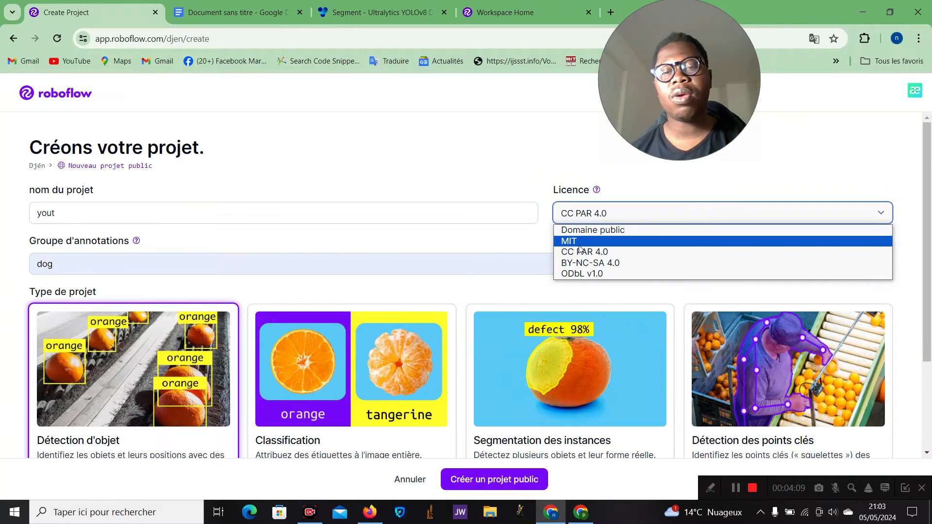
key(Return)
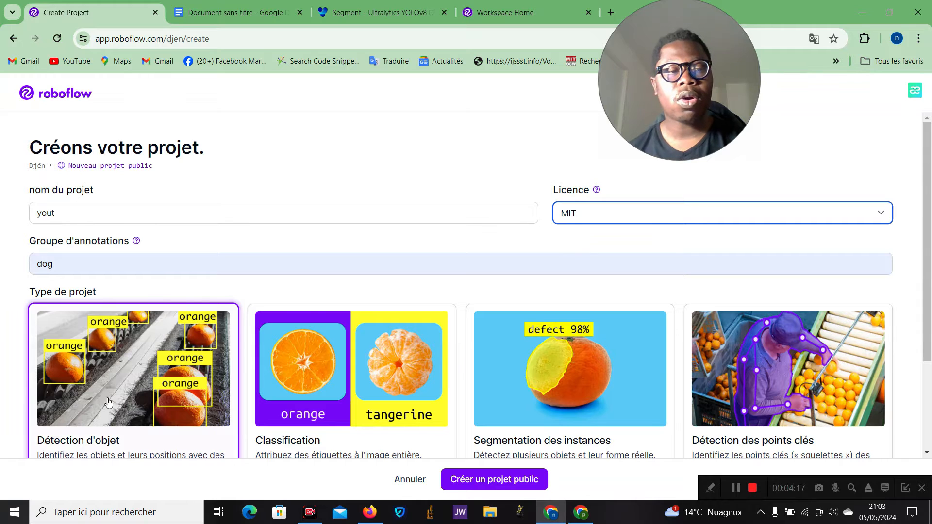
- Review the available project types, choose instance segmentation, and create the public project
scroll(267, 235, down, 1)
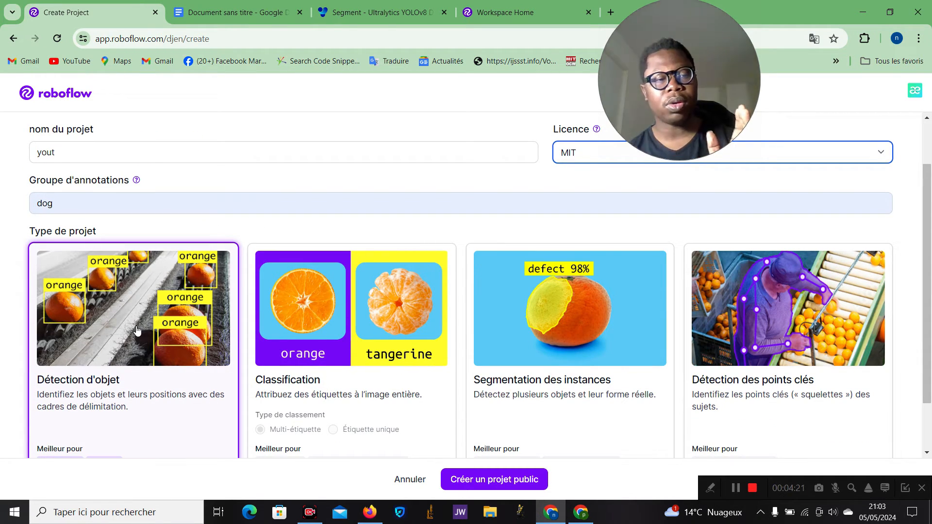
scroll(320, 368, down, 1)
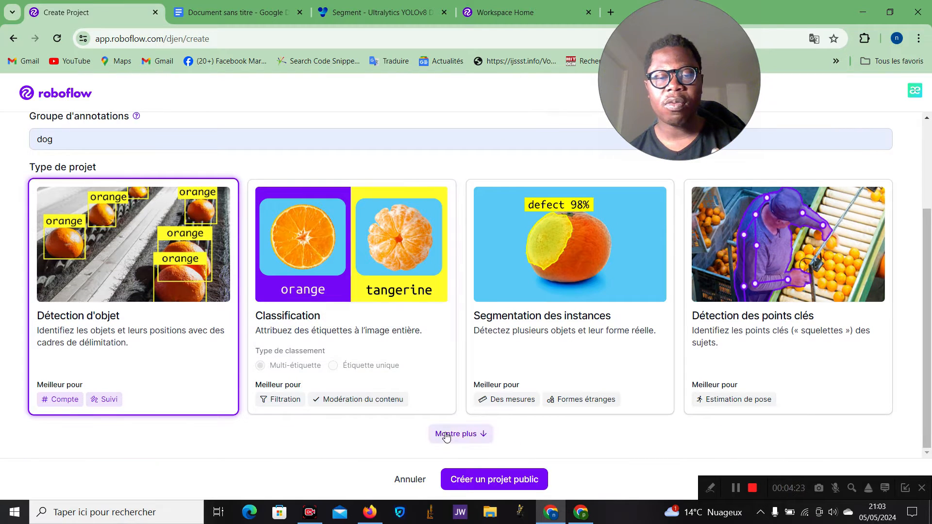
scroll(312, 333, up, 2)
scroll(94, 307, down, 2)
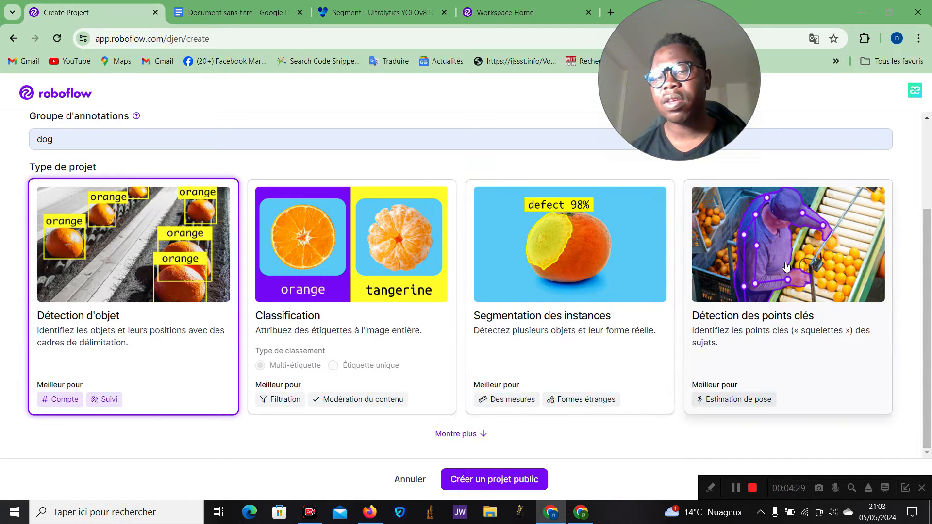
scroll(461, 271, up, 1)
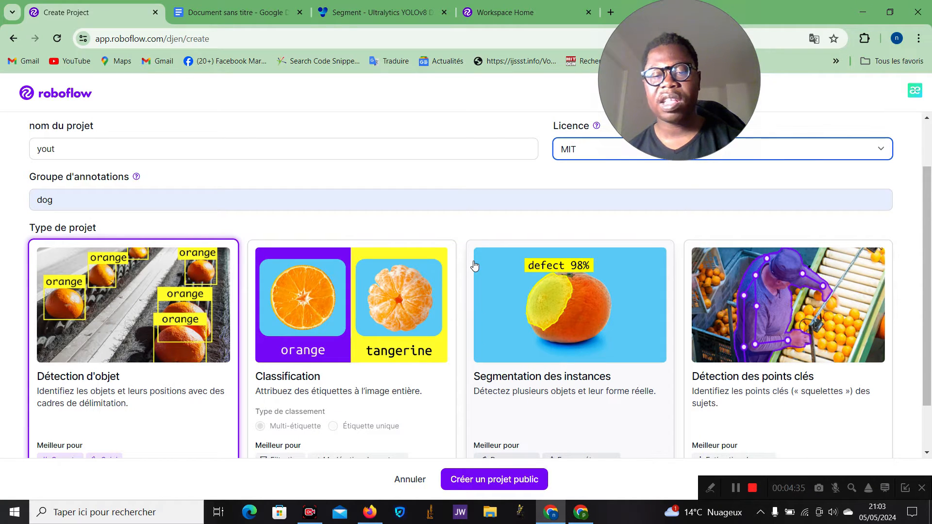
click(511, 287)
scroll(507, 292, down, 1)
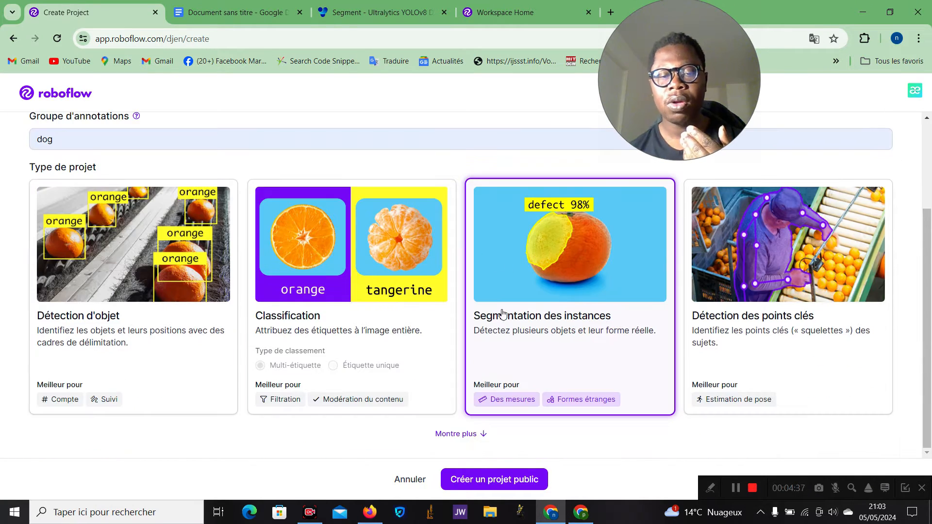
click(495, 480)
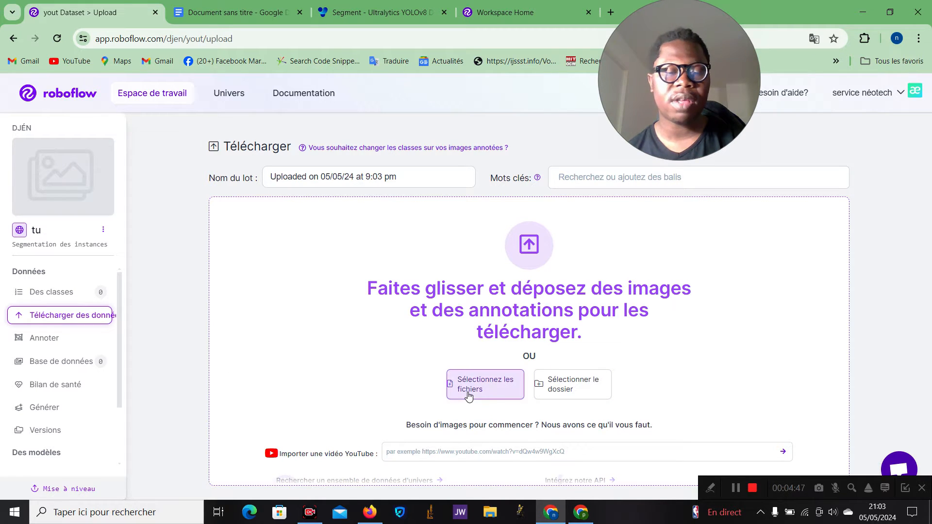
- Upload the "chien" folder from Images to the project, then save the images and continue
click(565, 380)
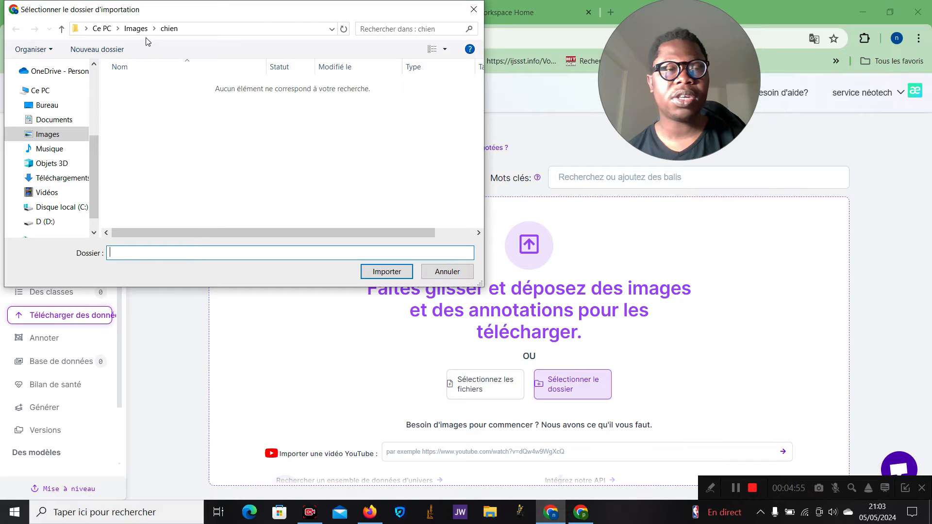
click(135, 28)
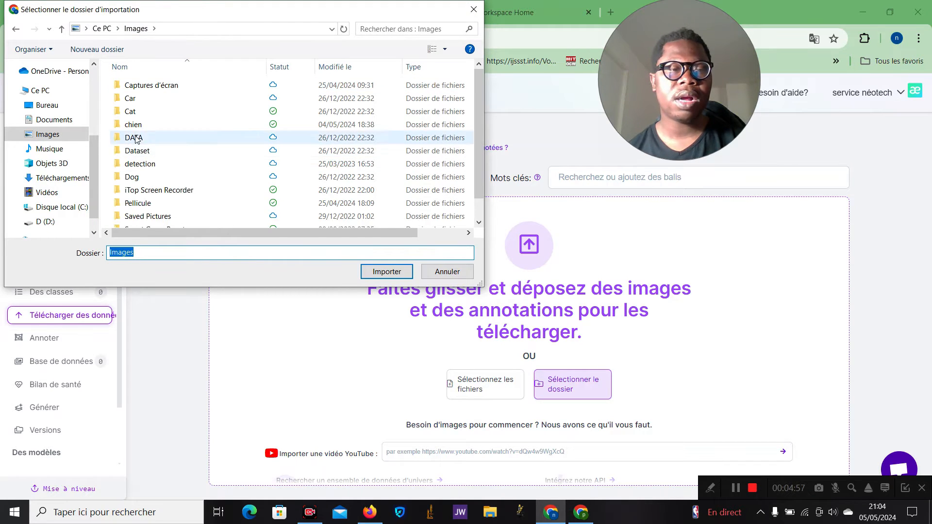
click(136, 127)
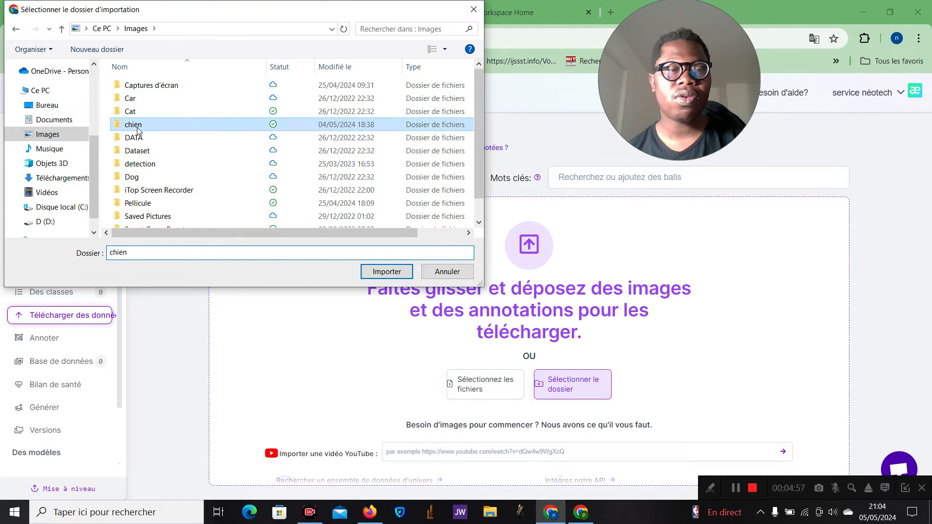
click(372, 274)
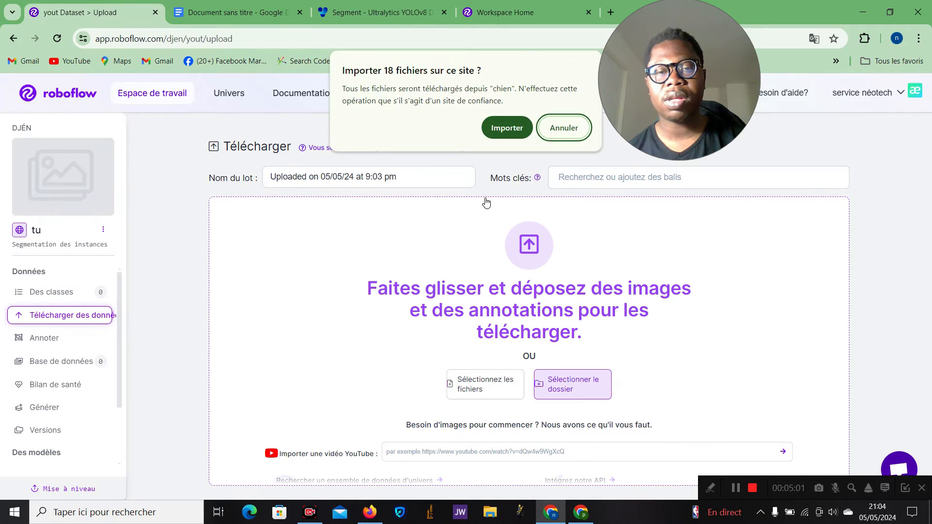
click(507, 129)
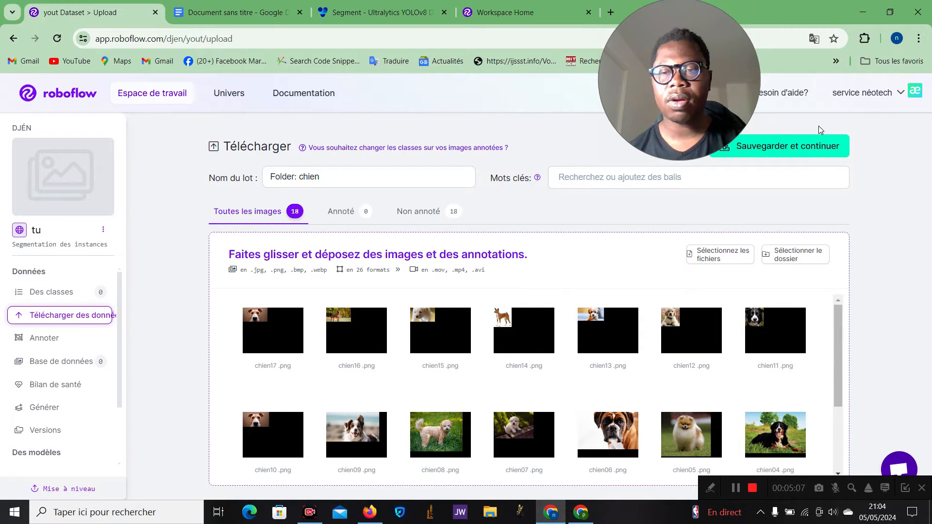
click(764, 148)
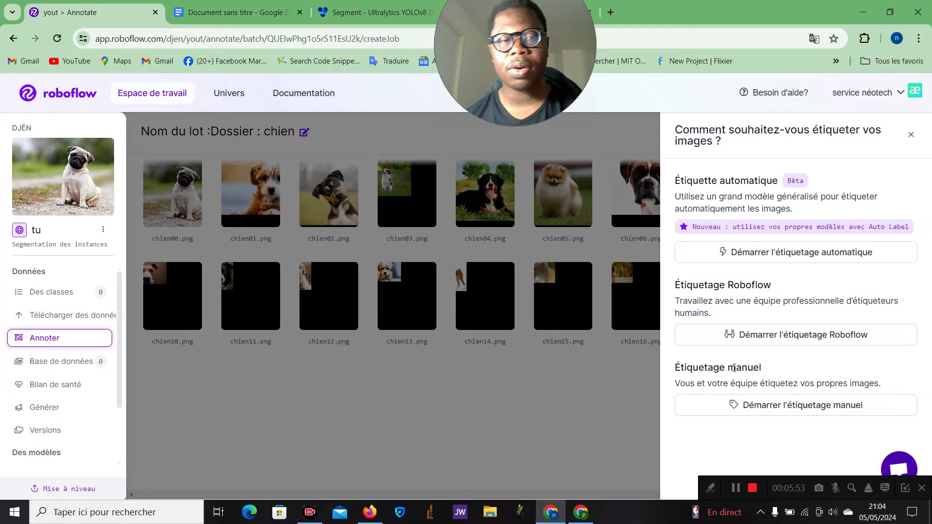
- Assign all 18 images of the batch to the existing team member for manual labelling and start annotating
click(761, 407)
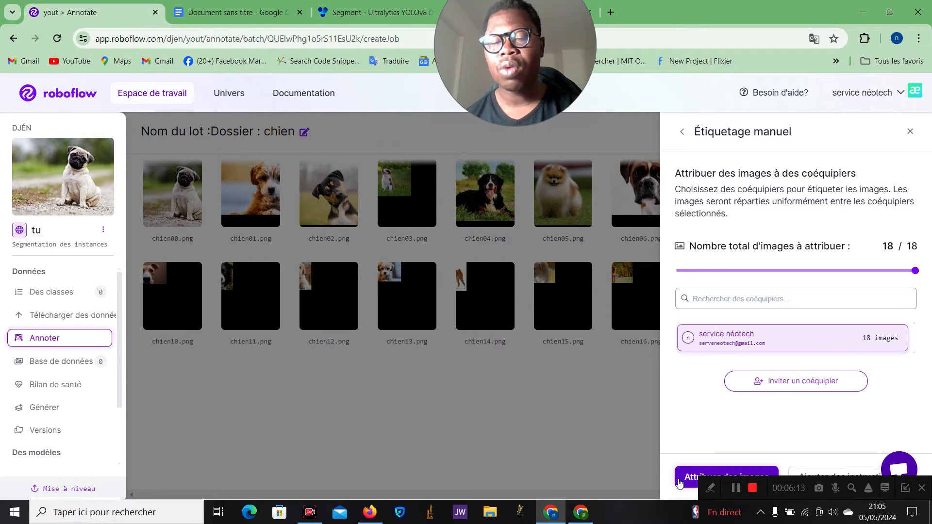
click(677, 480)
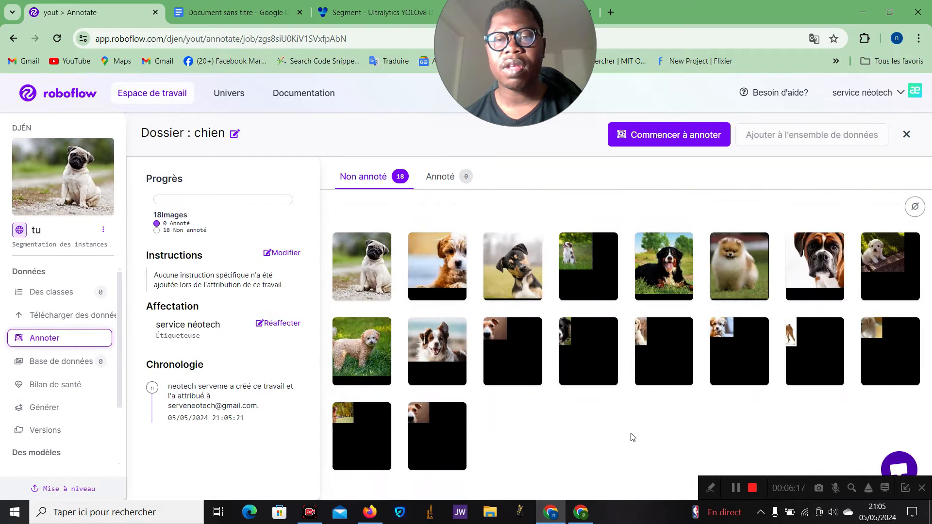
click(670, 142)
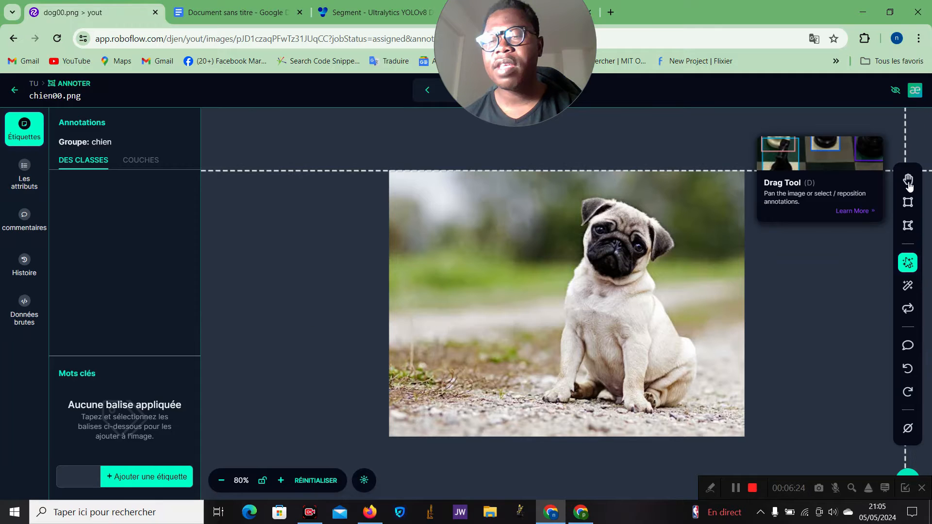
- Use Smart Polygon to segment the sitting pug in the first image under the new class dog
click(908, 264)
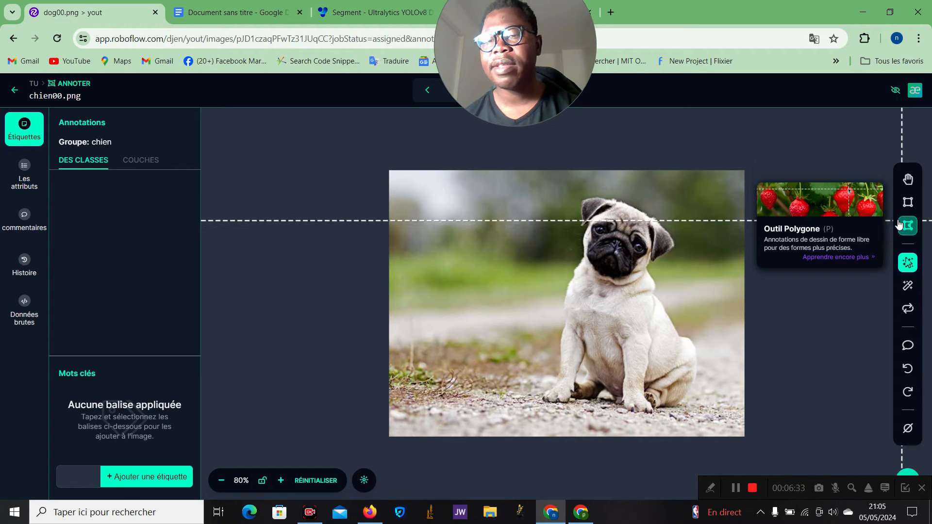
click(904, 267)
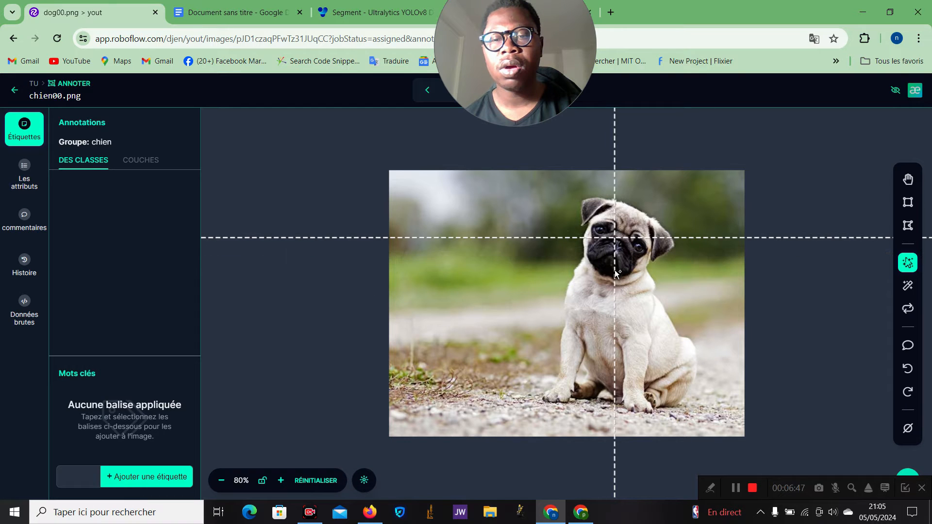
click(615, 245)
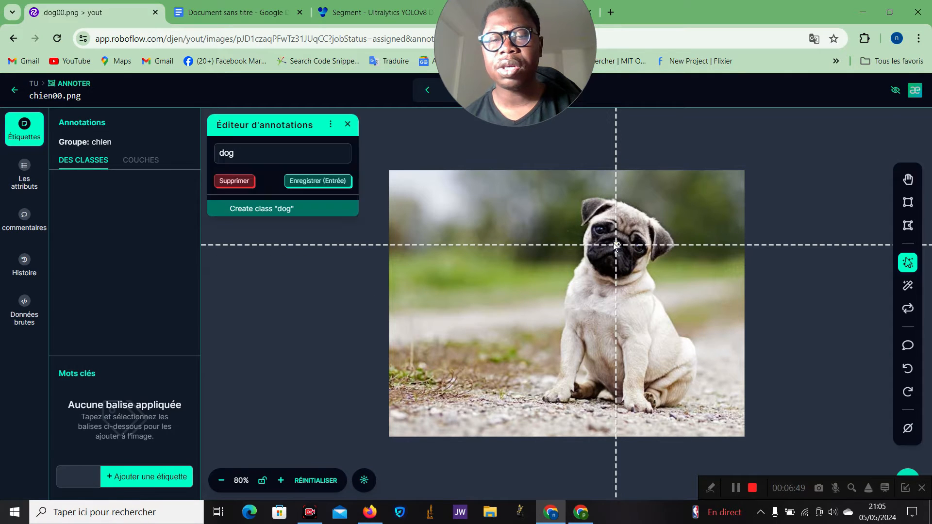
click(616, 245)
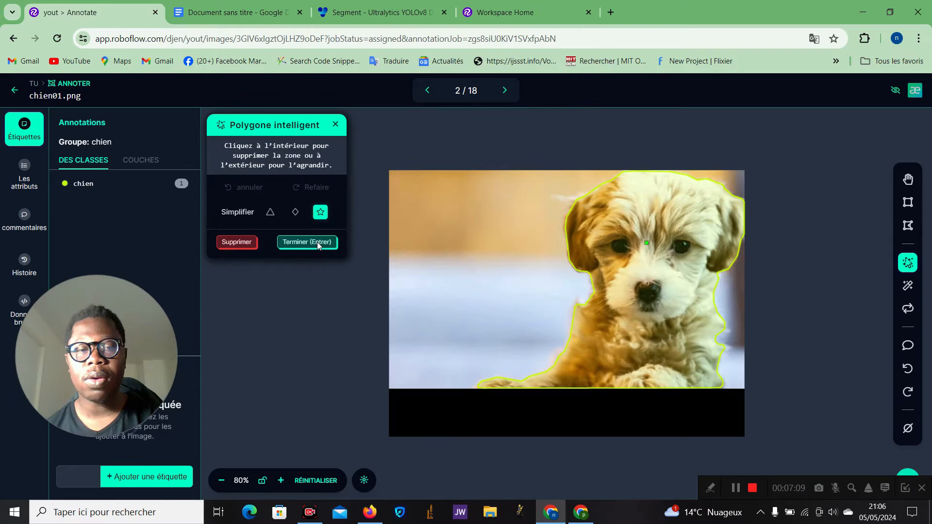
- Finish the Smart Polygon around the fluffy puppy in the second image and save it as class dog
click(316, 242)
click(326, 183)
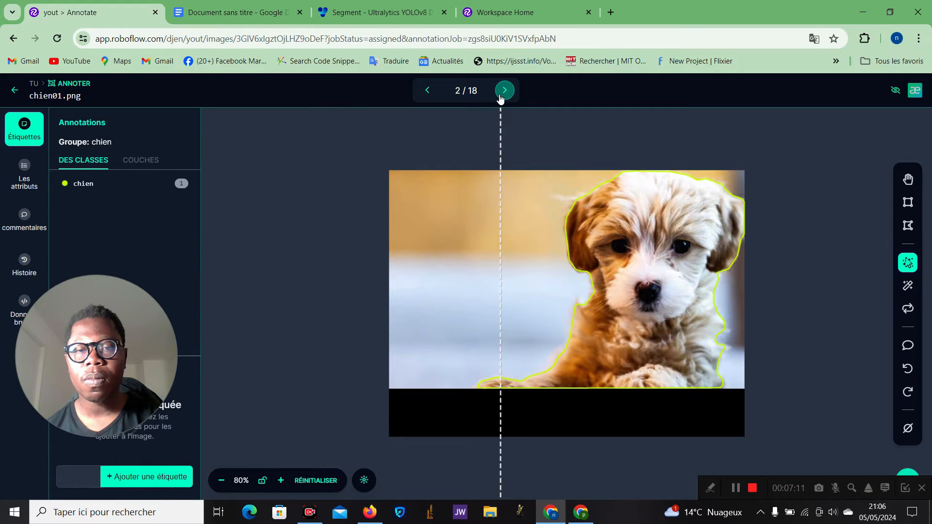
- Segment the black-and-tan dog in the third image with Smart Polygon points on its head, ear and chest, and save it as dog
click(503, 93)
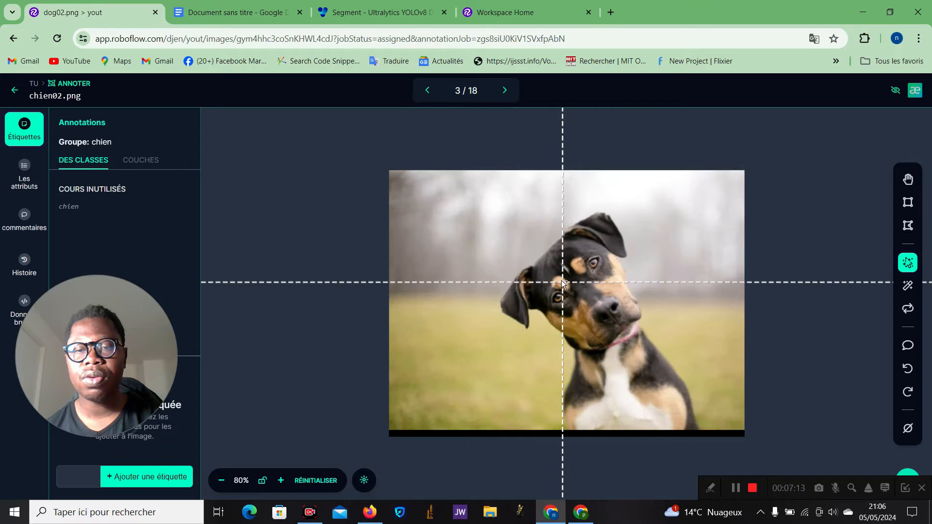
click(561, 282)
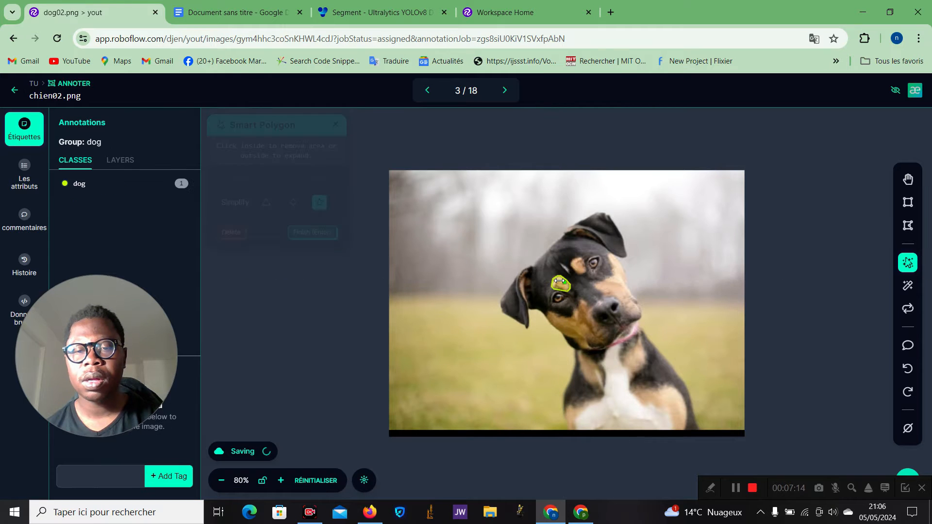
click(577, 263)
click(586, 314)
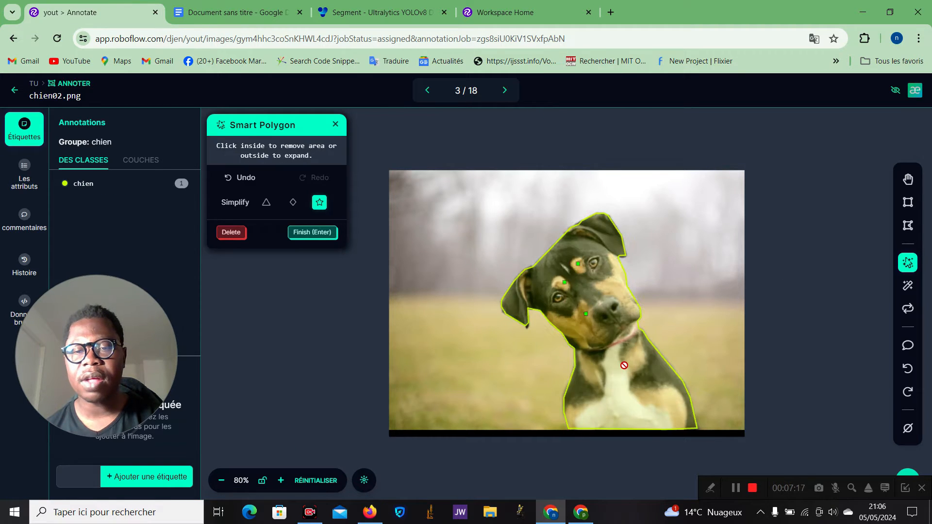
click(627, 366)
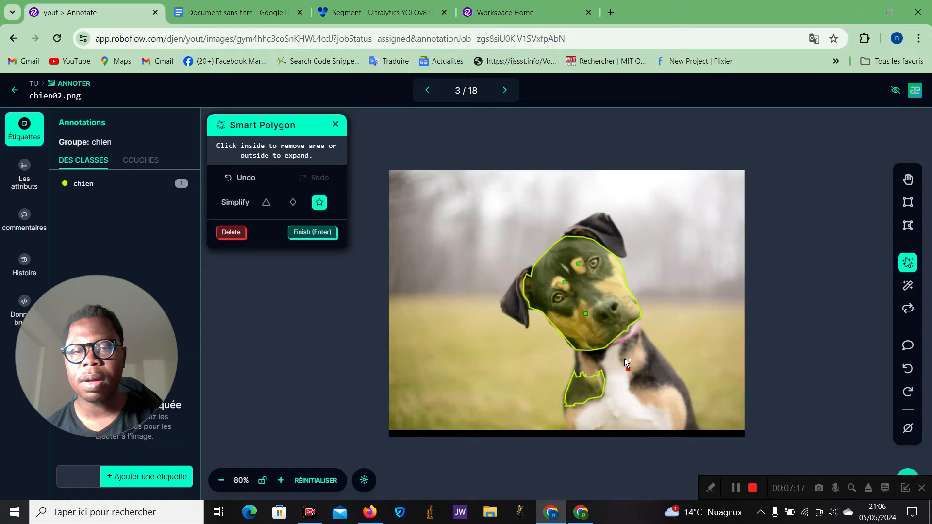
click(627, 363)
click(611, 393)
click(604, 239)
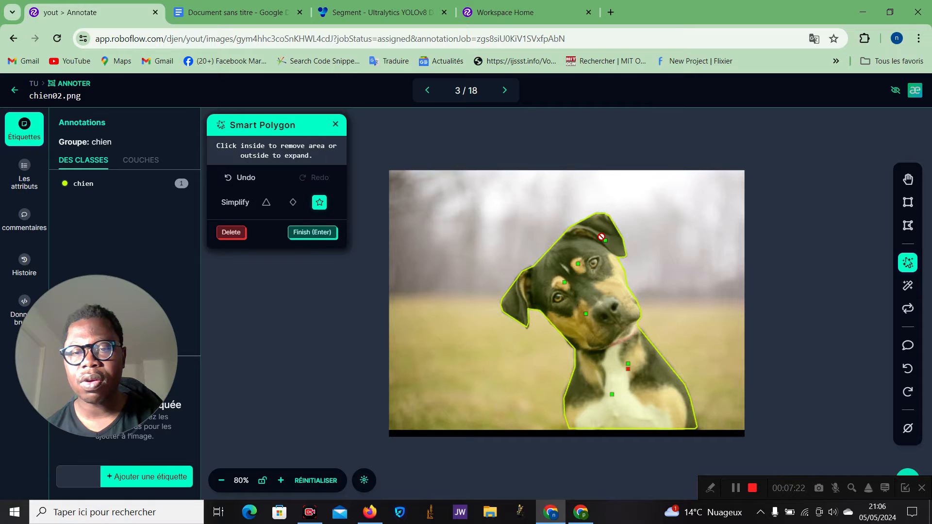
click(327, 245)
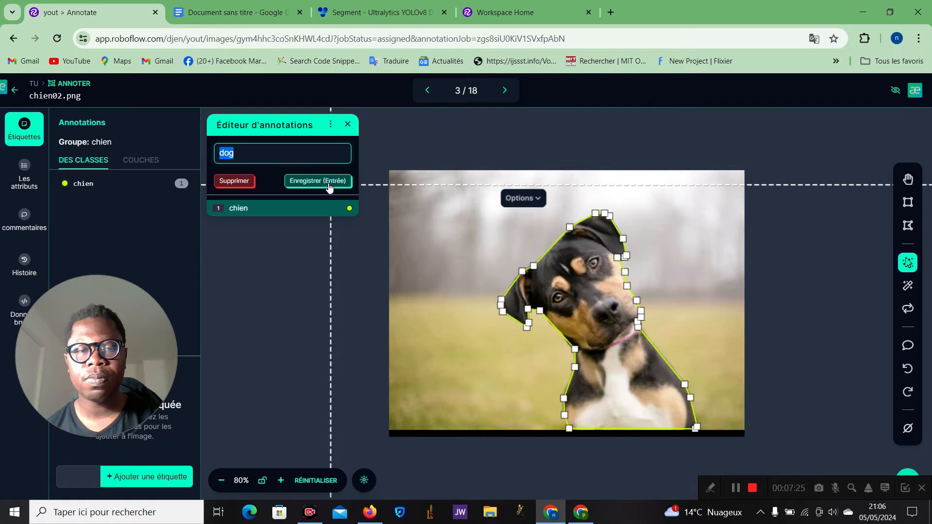
click(331, 180)
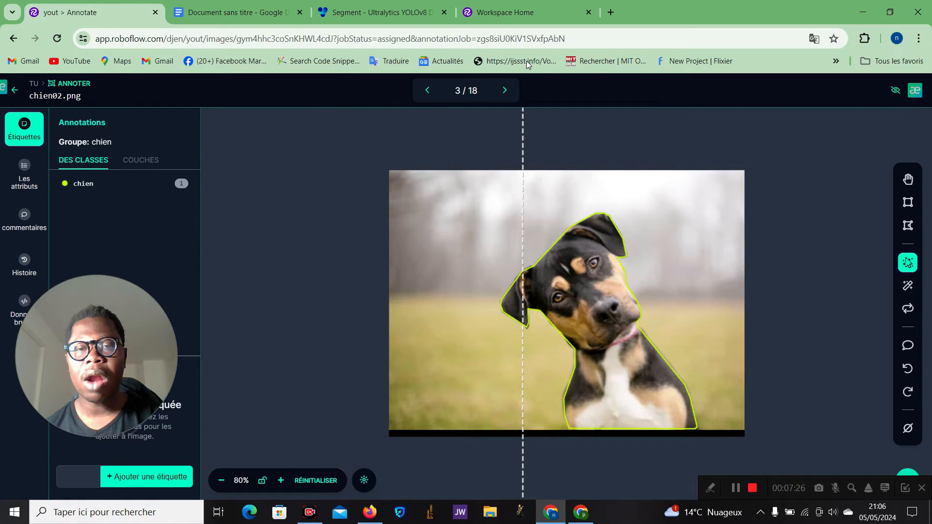
- Segment the brown-and-white puppy on the grass in the fourth image with Smart Polygon and save it as dog
click(500, 93)
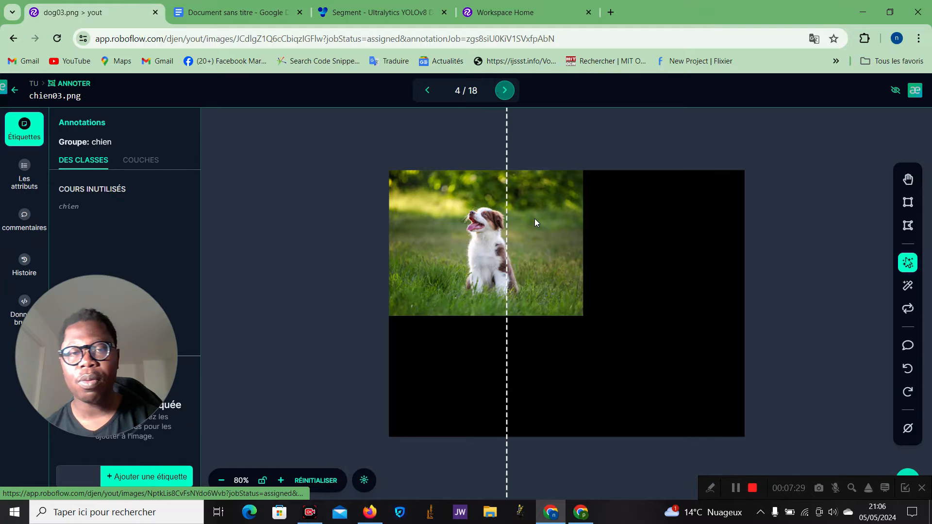
click(494, 248)
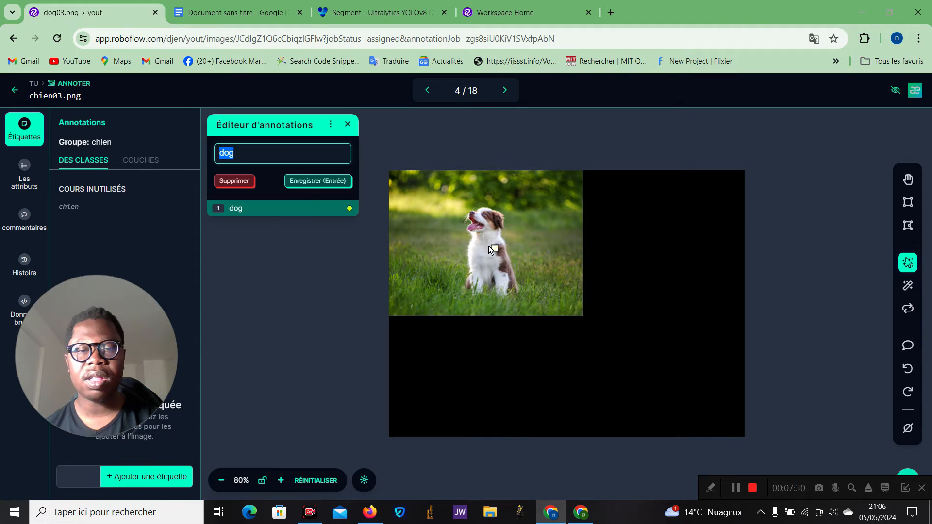
click(330, 249)
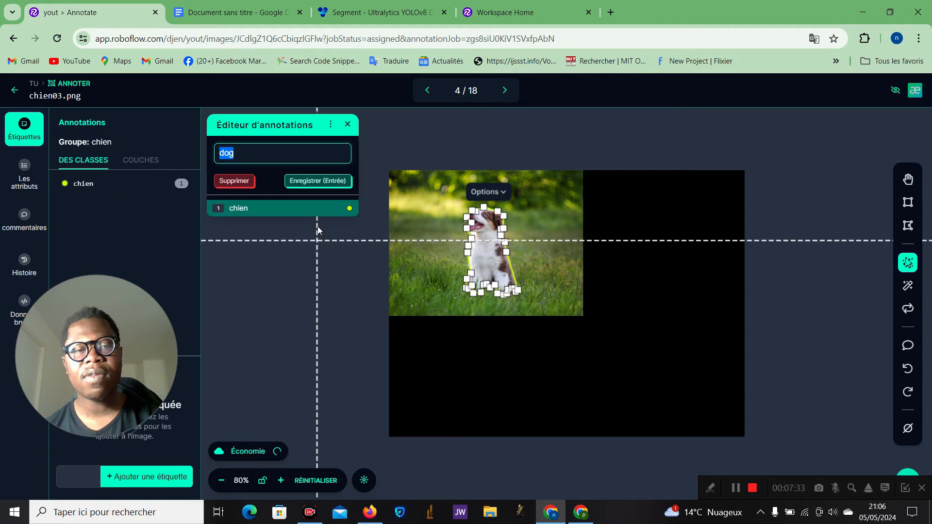
click(317, 182)
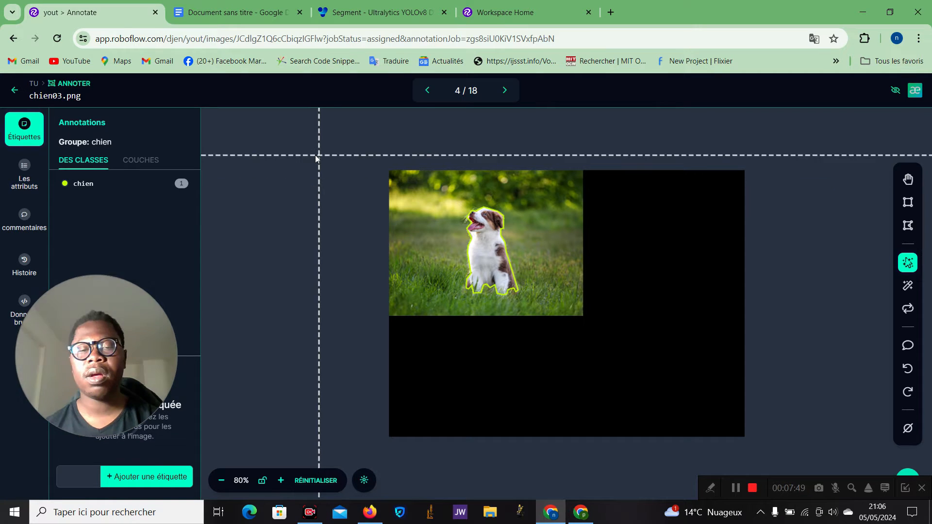
- Segment the large black dog lying in the grass in the fifth image with Smart Polygon and save it as dog
click(505, 90)
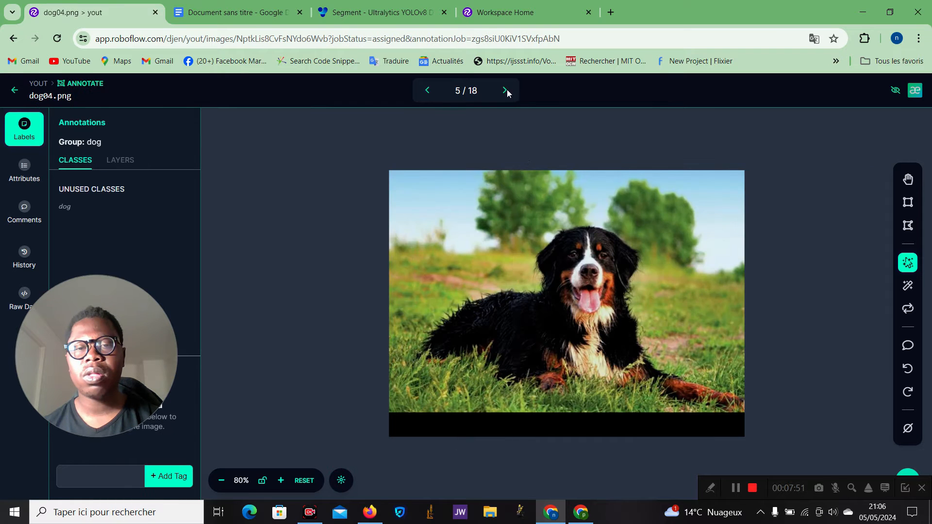
click(560, 267)
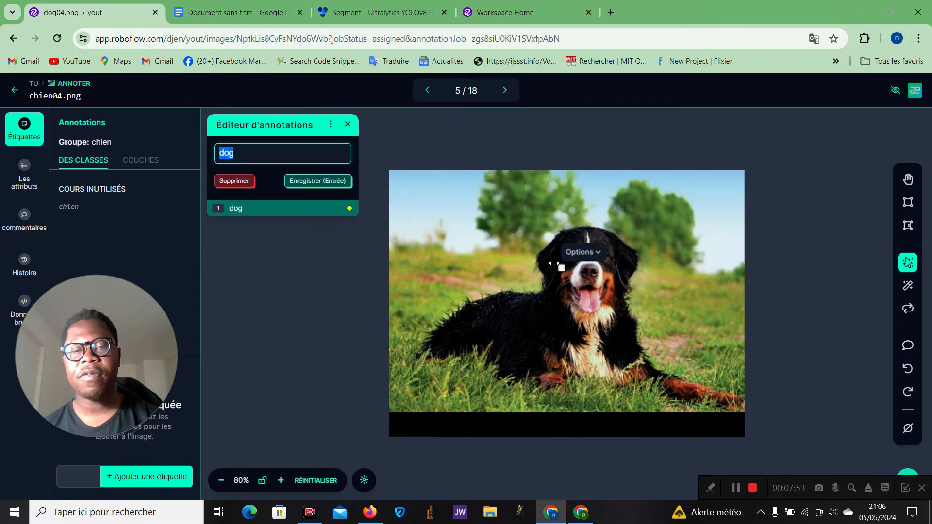
key(Return)
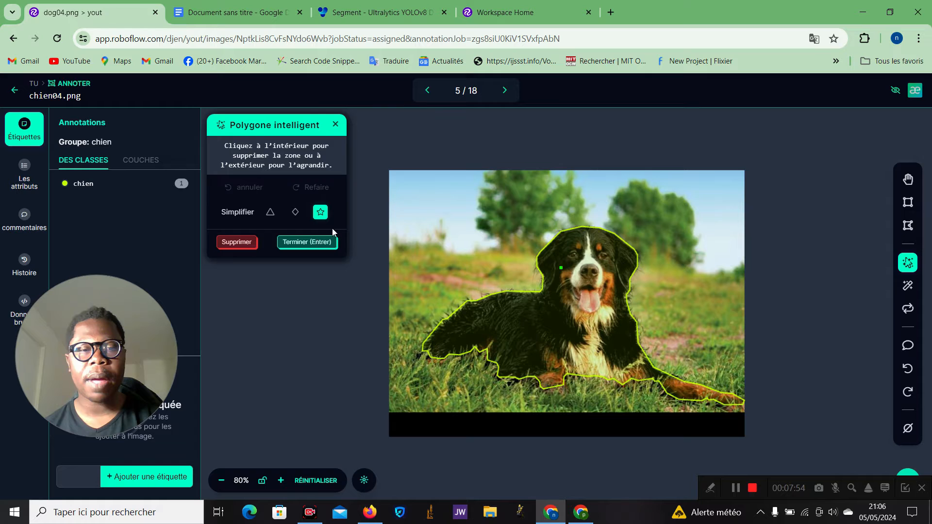
click(318, 242)
click(328, 188)
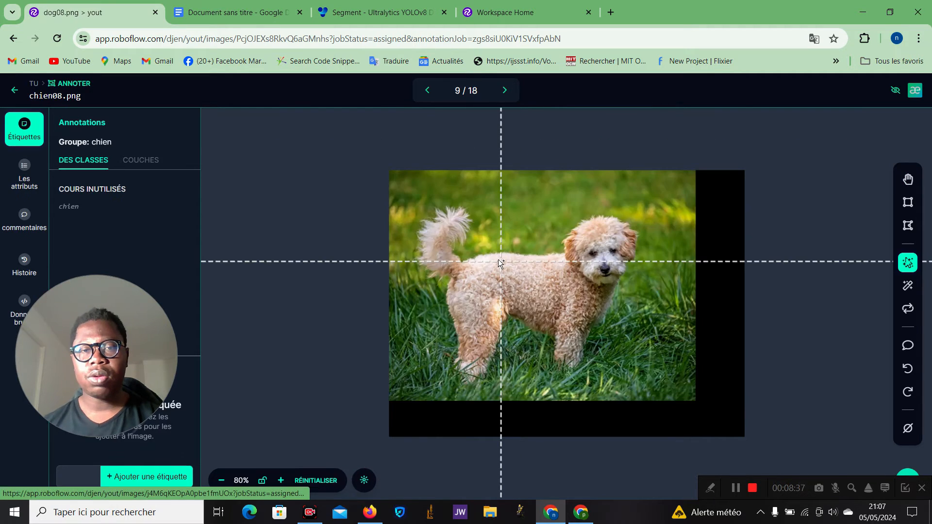
- Segment the curly beige dog in the ninth image with Smart Polygon and save it as dog
click(505, 282)
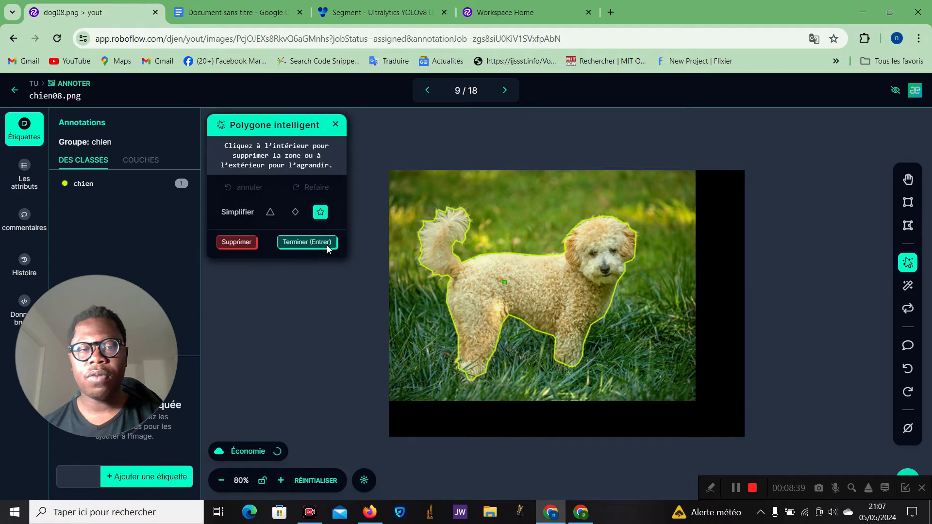
click(319, 243)
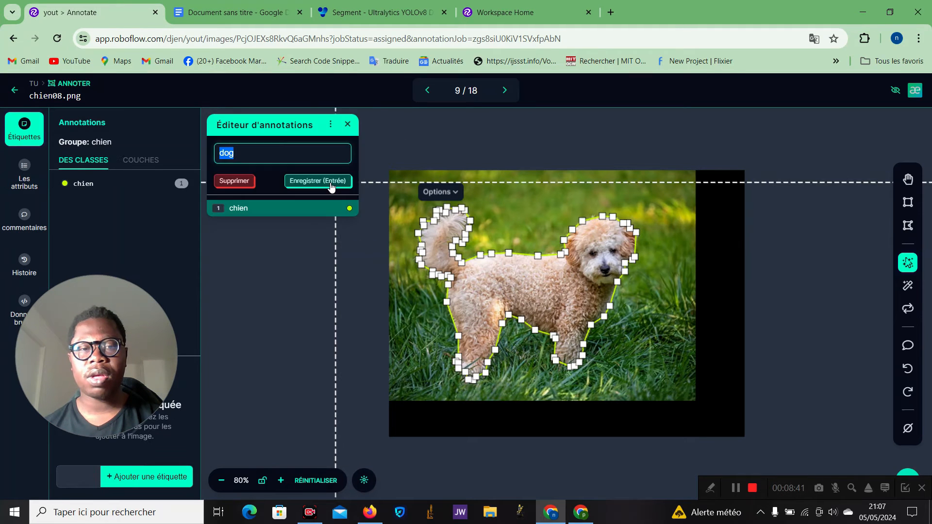
key(Return)
- Segment the long-haired brown-and-white dog in the tenth image with Smart Polygon and save it as dog
click(505, 90)
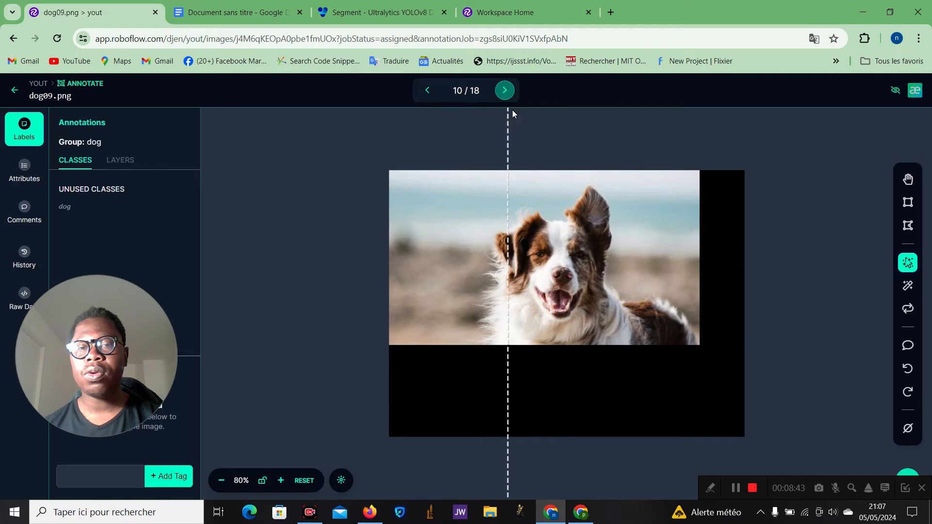
click(558, 256)
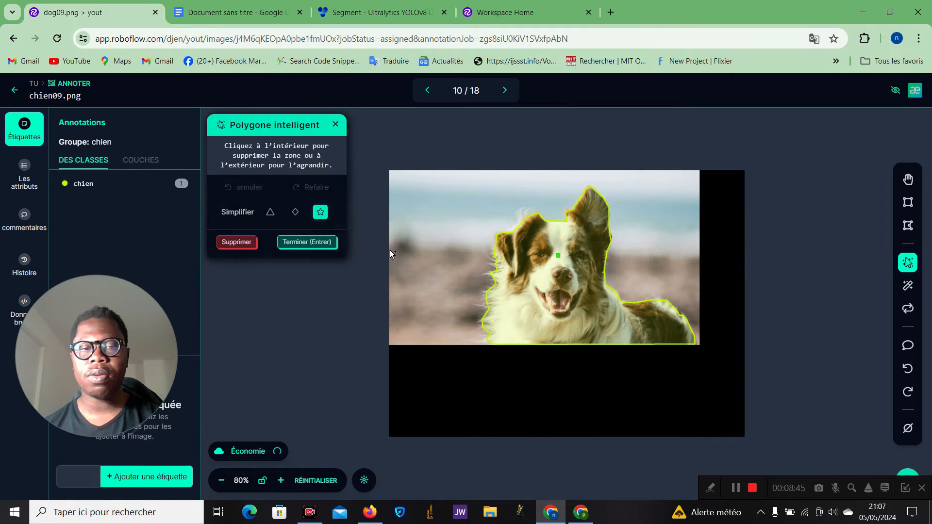
click(313, 245)
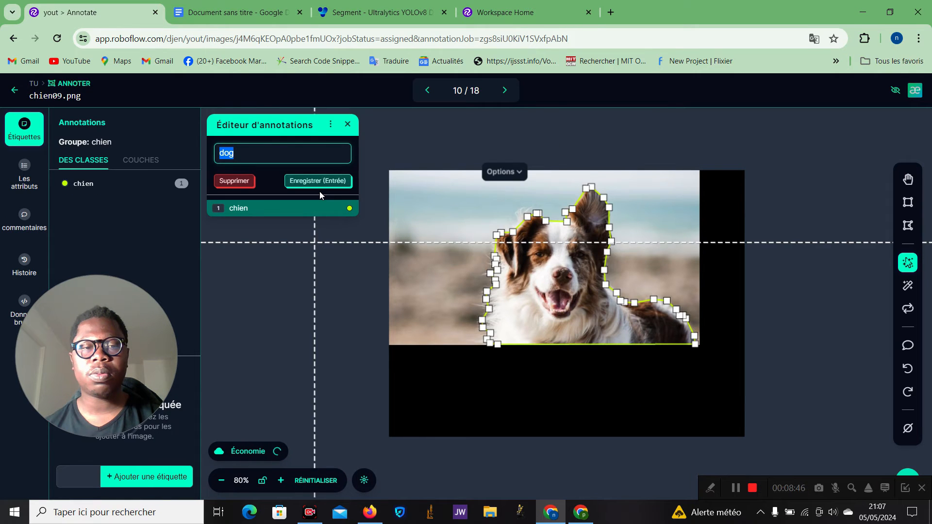
key(Return)
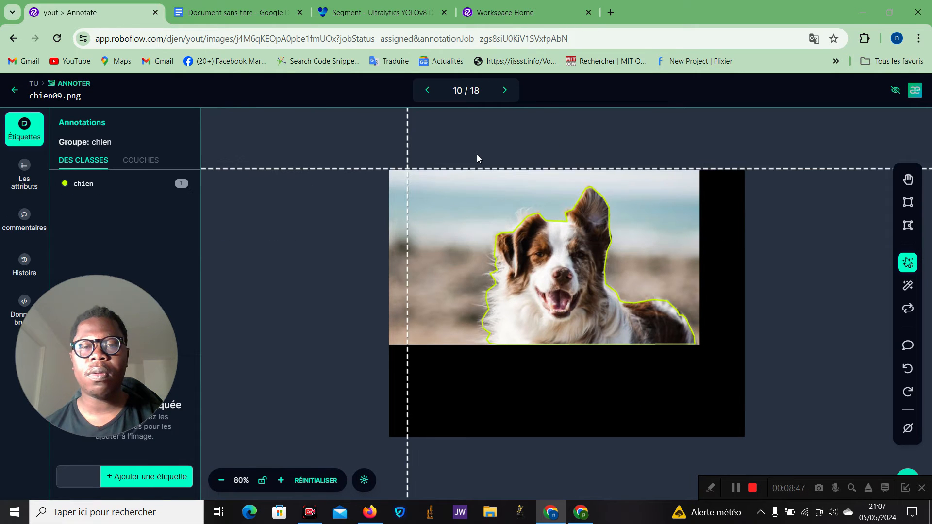
- Segment the dog's face against the brown background in image 11 with Smart Polygon and save it as dog
click(505, 90)
click(462, 210)
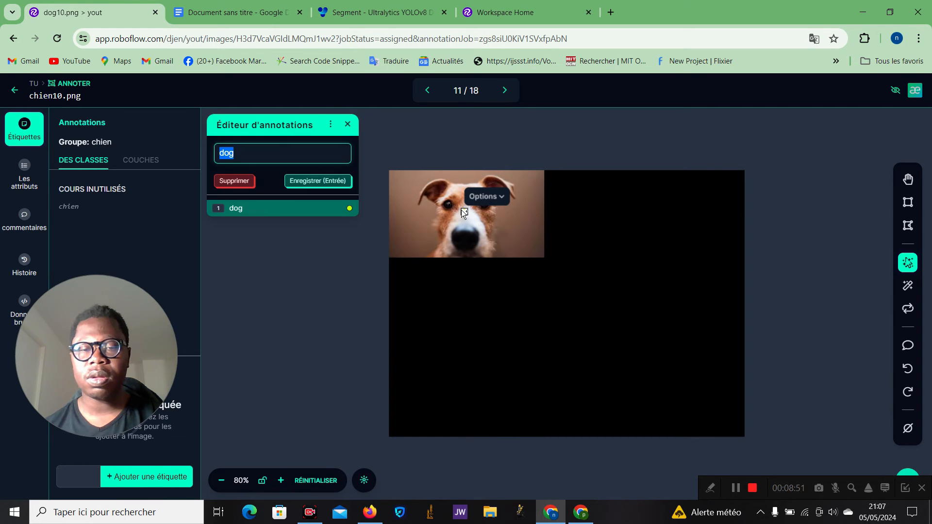
click(313, 245)
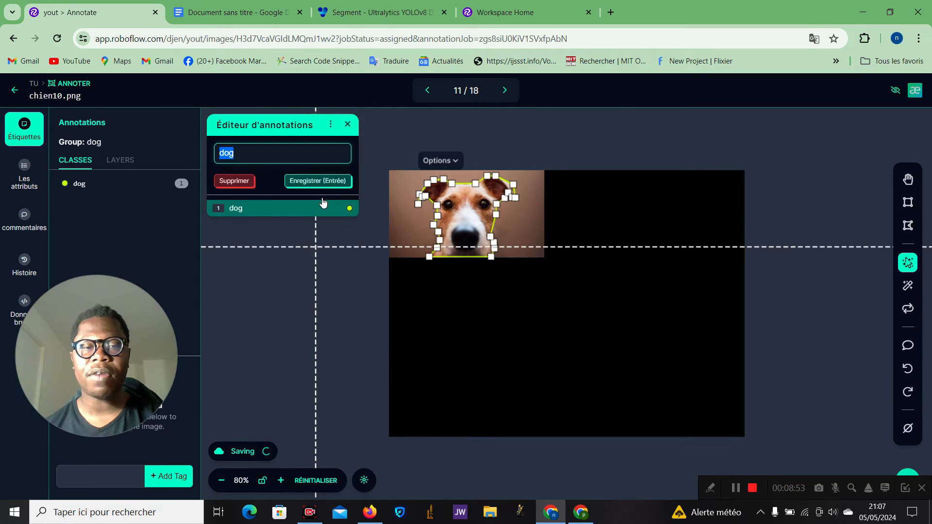
click(318, 181)
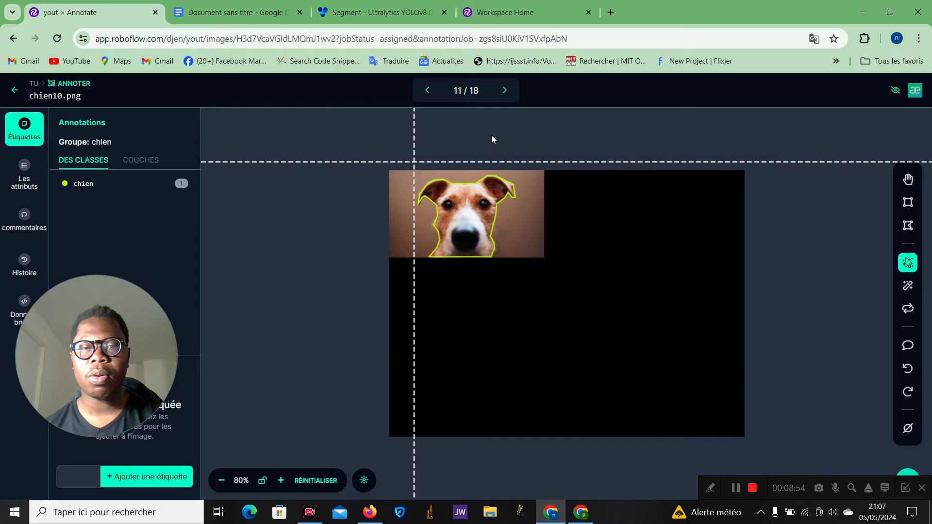
- Segment the black-and-white dog's head in image 12 with Smart Polygon and save it as dog
click(509, 95)
click(462, 204)
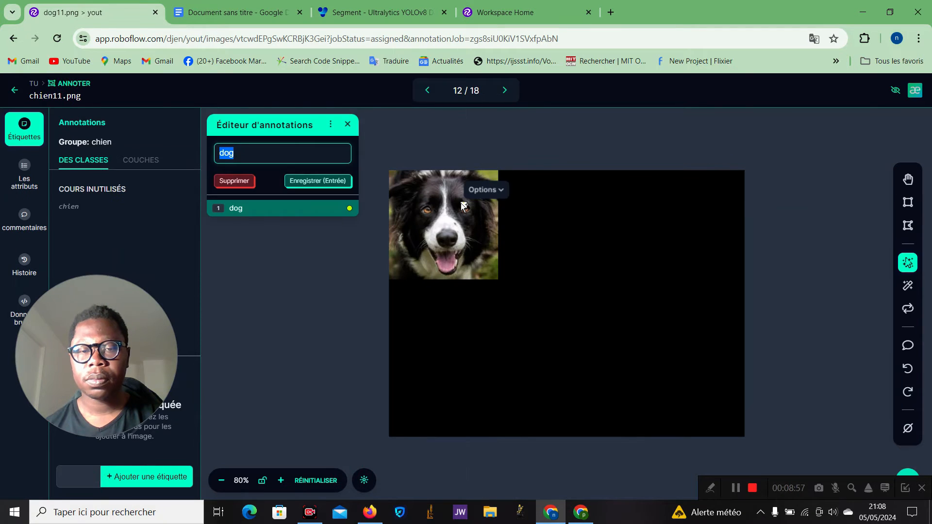
key(Return)
click(459, 204)
click(309, 241)
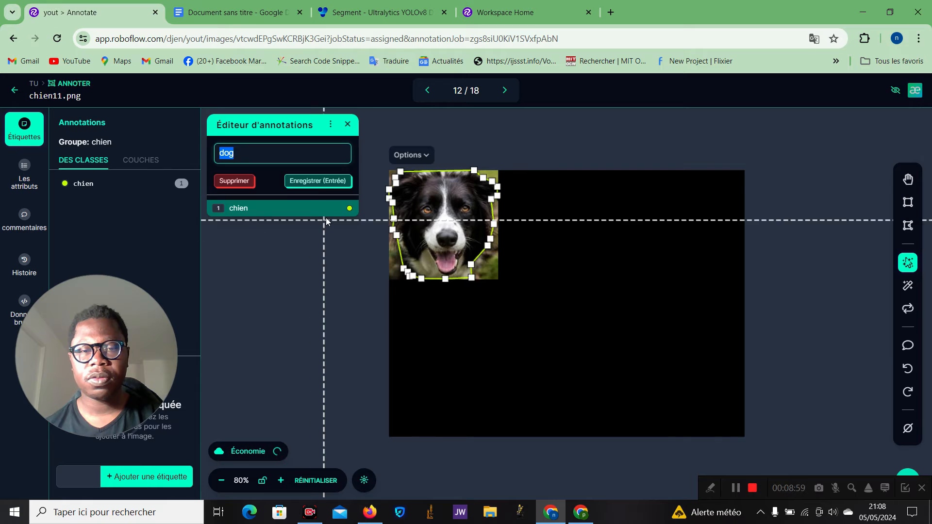
click(324, 190)
- Segment the golden puppy with the collar in image 13 with Smart Polygon and save it as dog
click(508, 94)
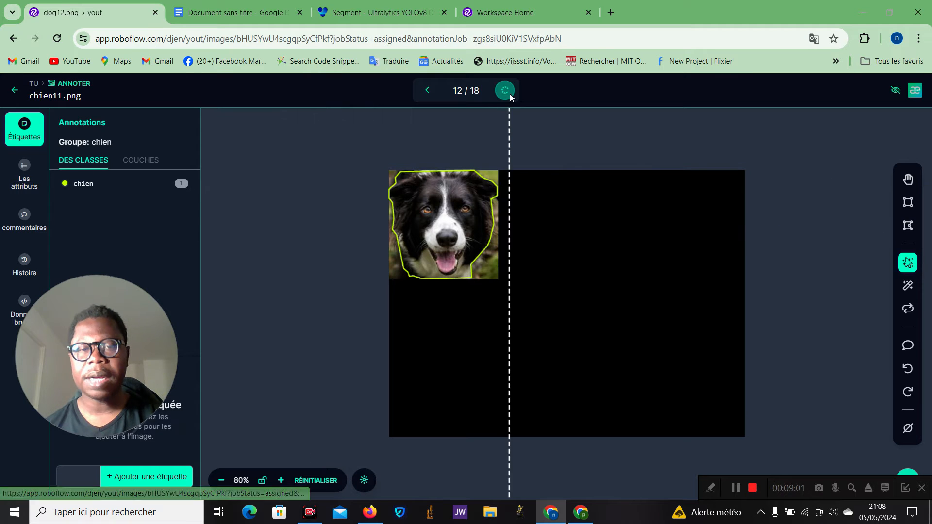
click(438, 210)
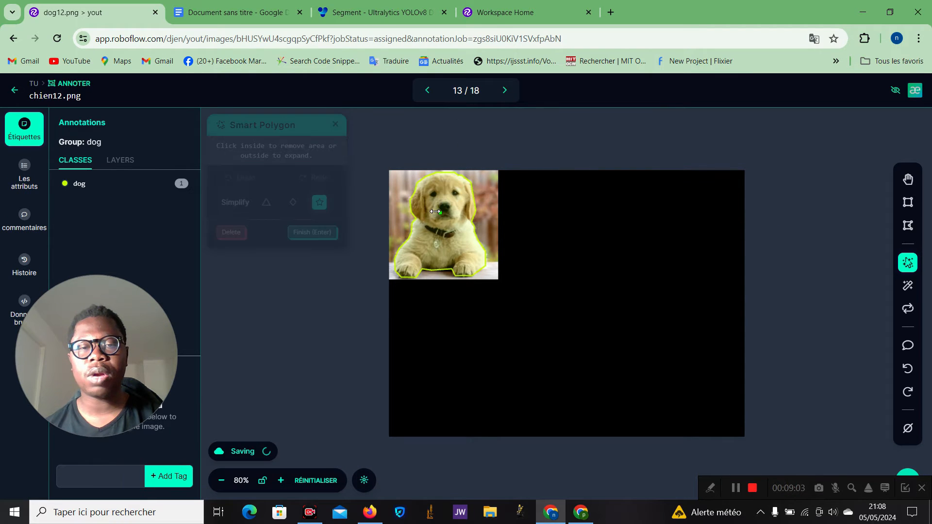
click(313, 244)
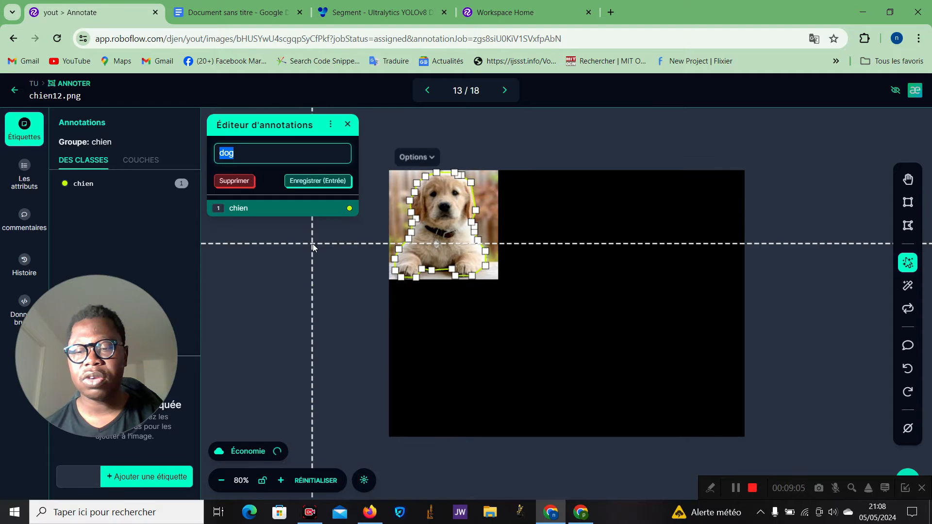
click(312, 201)
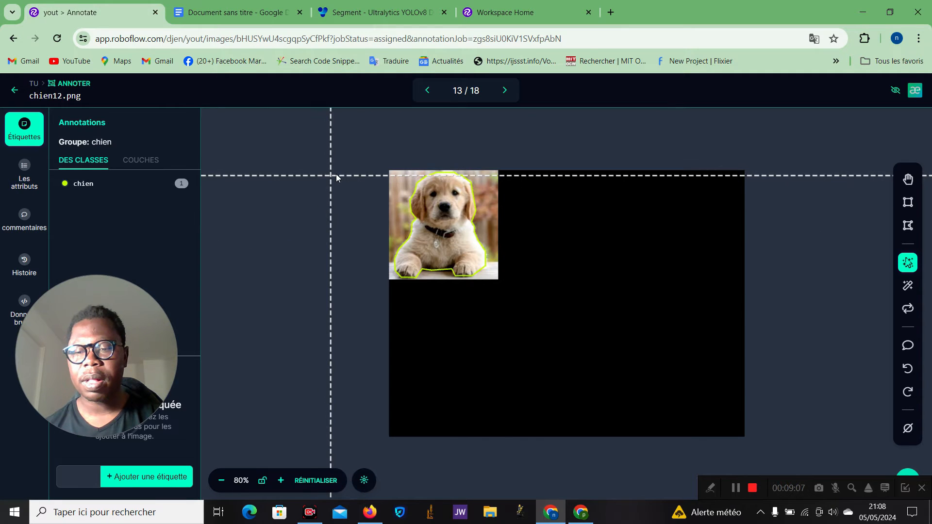
- Segment the curly-haired white-and-brown puppy in image 14 with Smart Polygon and save it as dog
click(505, 90)
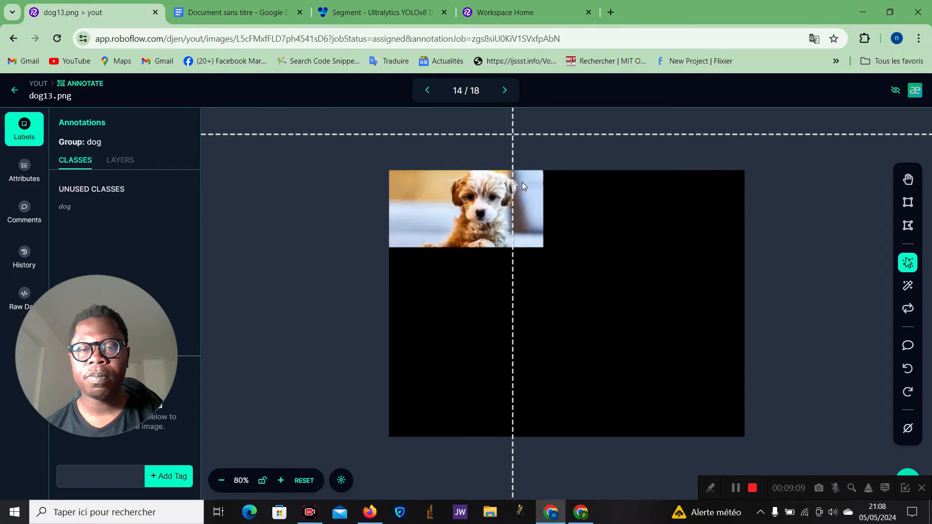
click(473, 189)
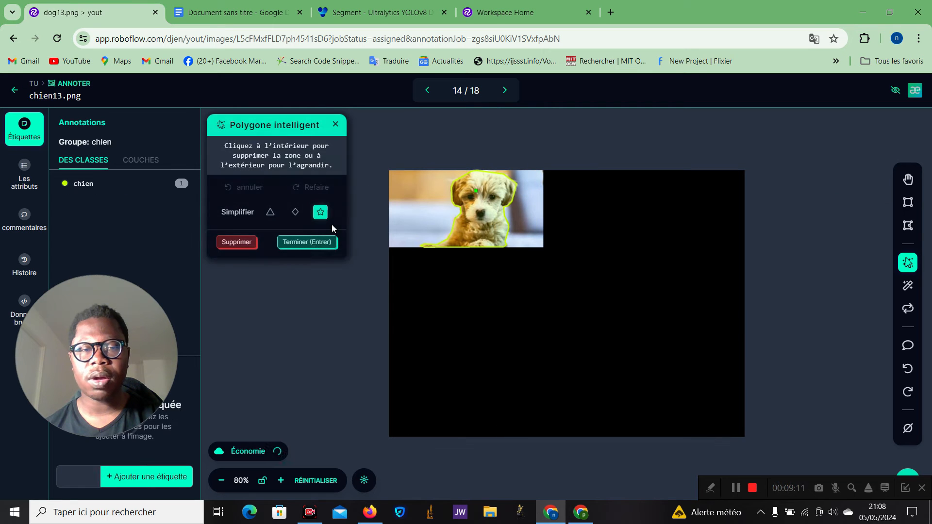
click(314, 245)
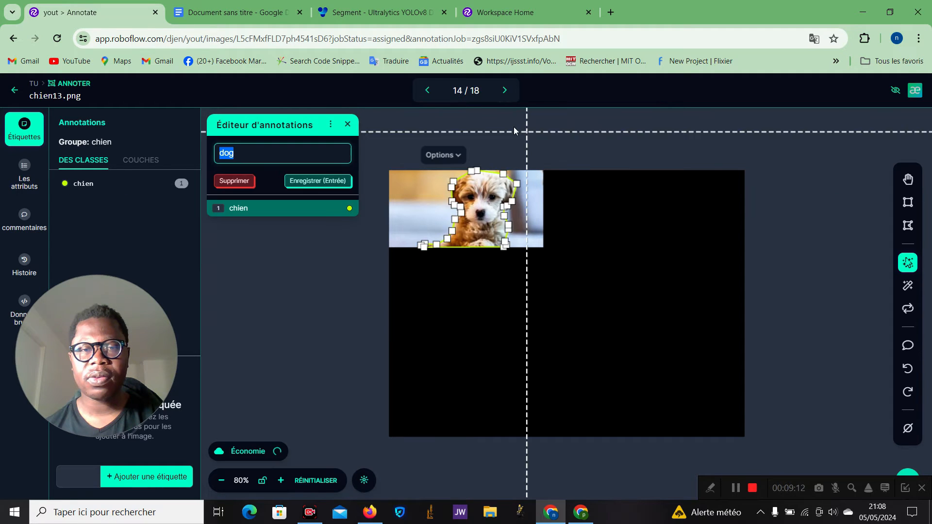
click(322, 174)
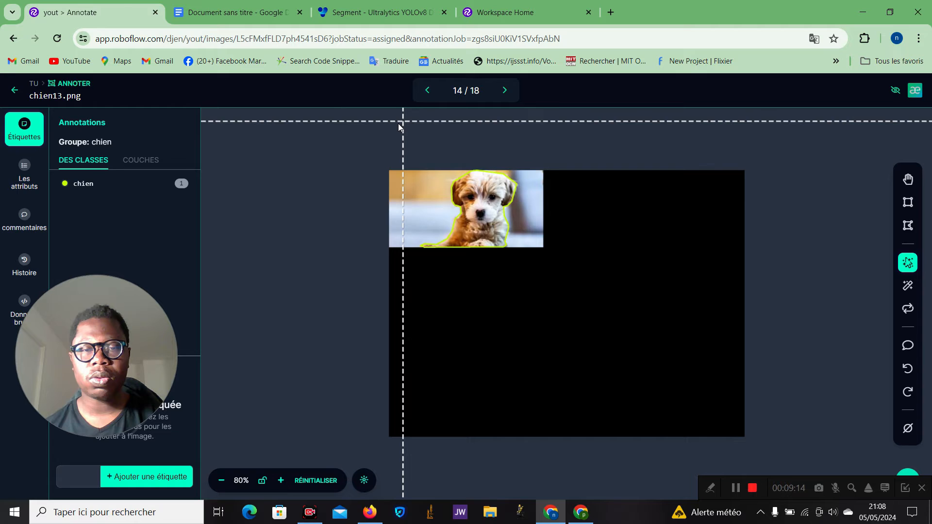
- Segment the standing brown-and-white dog on the white background in image 15 with Smart Polygon and save it as dog
key(Right)
click(424, 219)
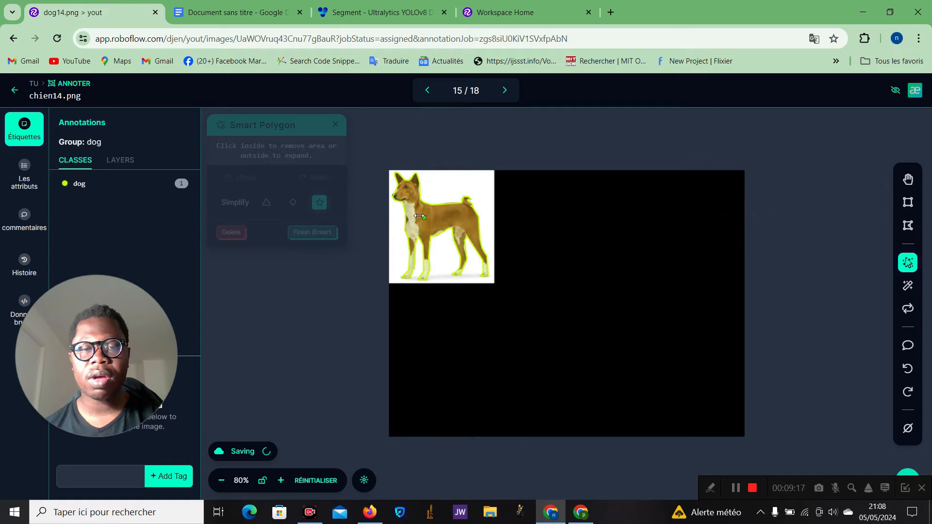
click(318, 243)
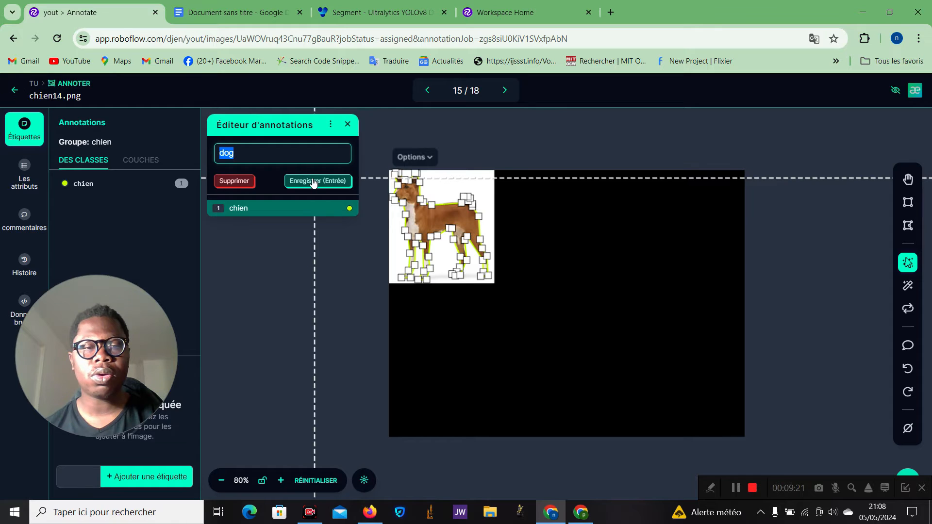
click(314, 181)
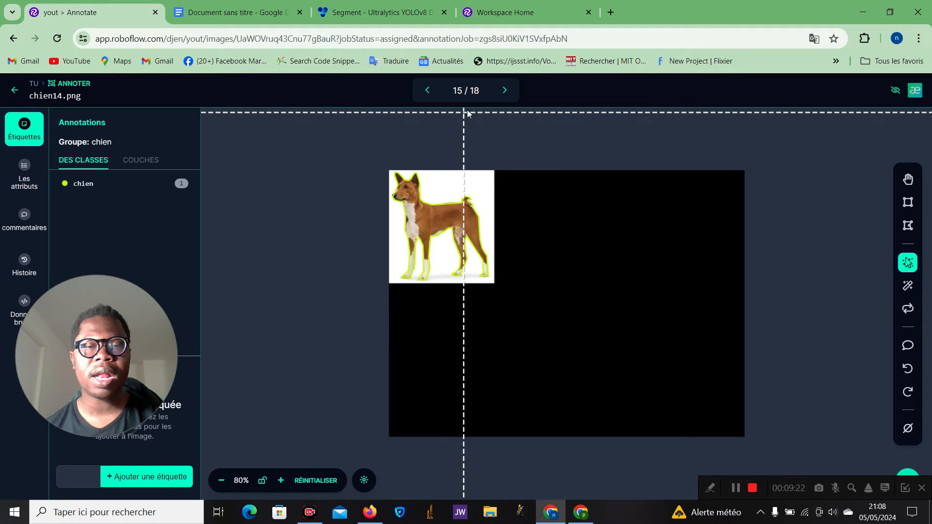
- Segment the cream Labrador puppy in image 16 with Smart Polygon and save it as dog
click(504, 90)
click(463, 202)
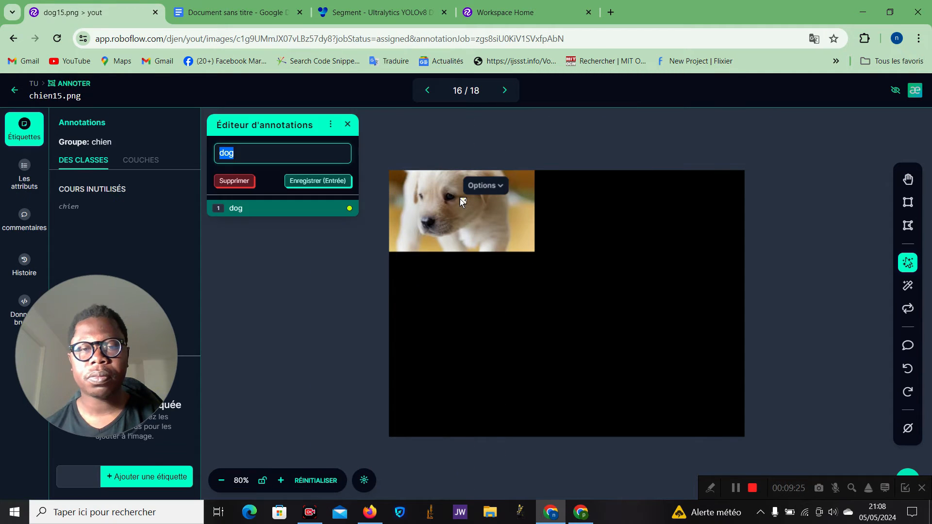
key(Return)
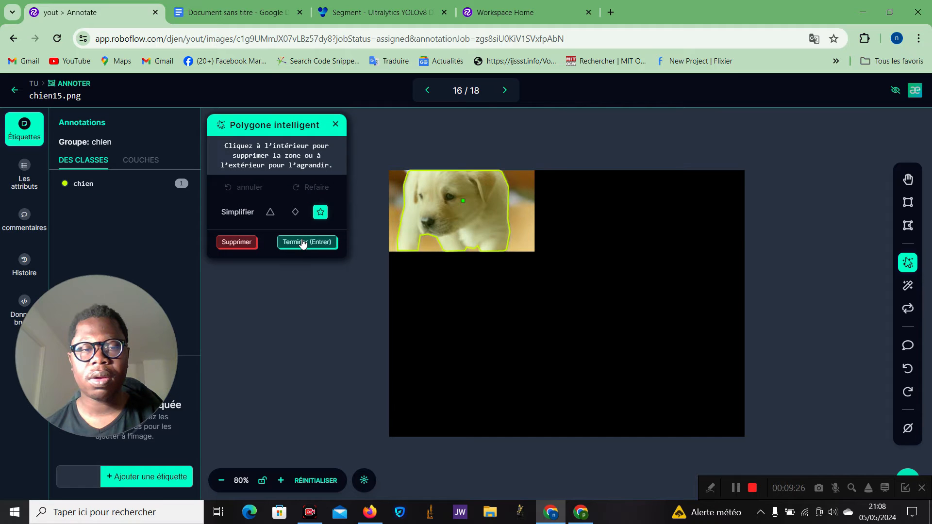
click(303, 242)
key(Return)
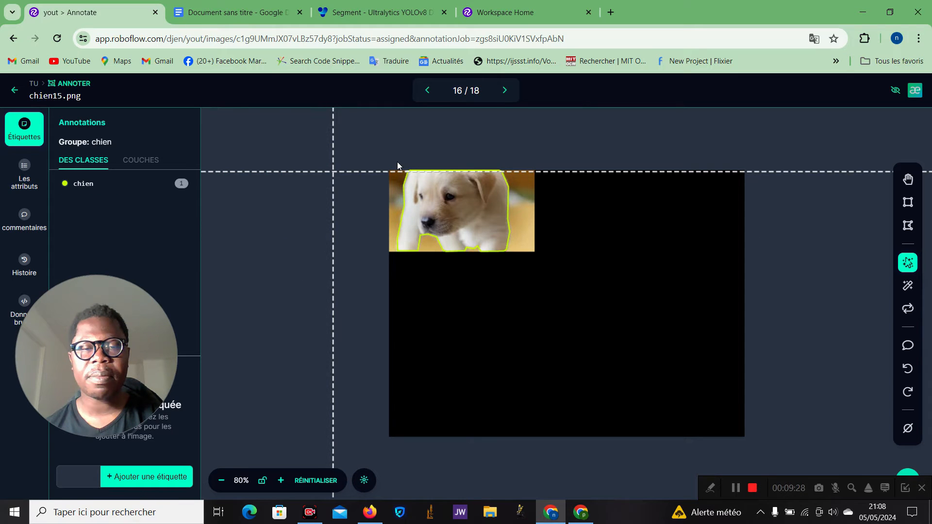
- Segment the brown dog standing in the park in image 17 with Smart Polygon and save it as dog
click(504, 91)
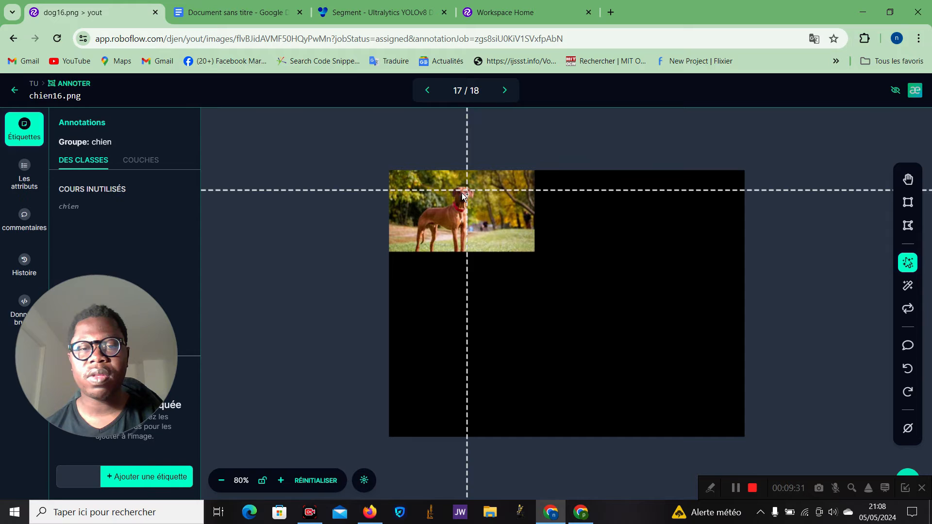
click(453, 216)
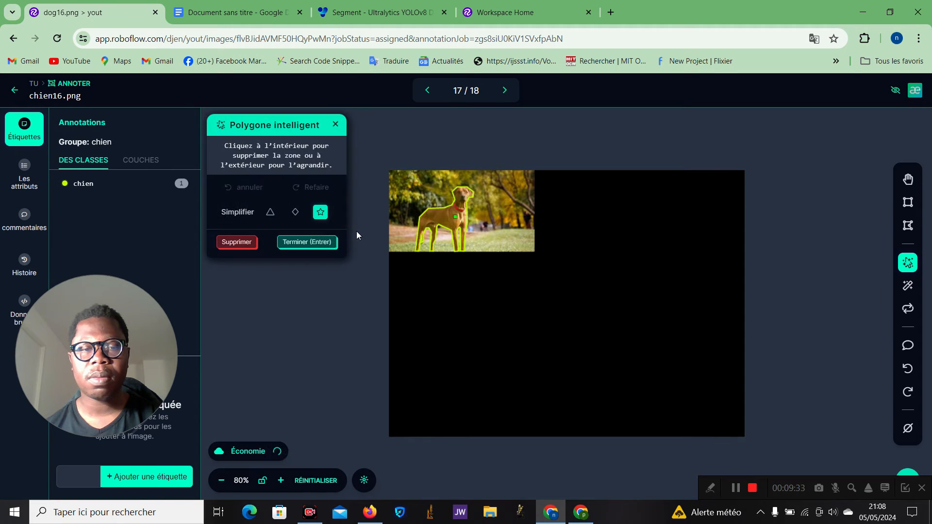
click(321, 243)
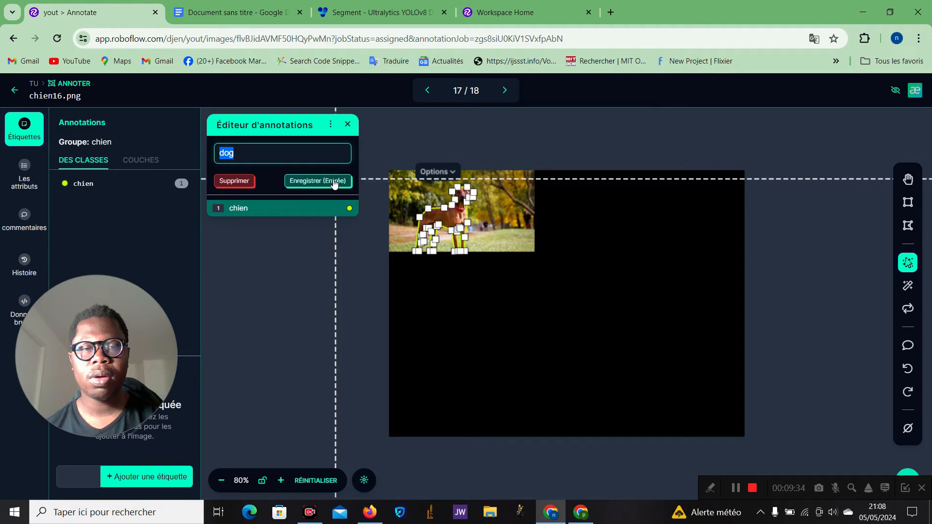
click(334, 182)
- Segment the brown-and-white dog's face in image 18 with Smart Polygon and save it as dog
click(504, 90)
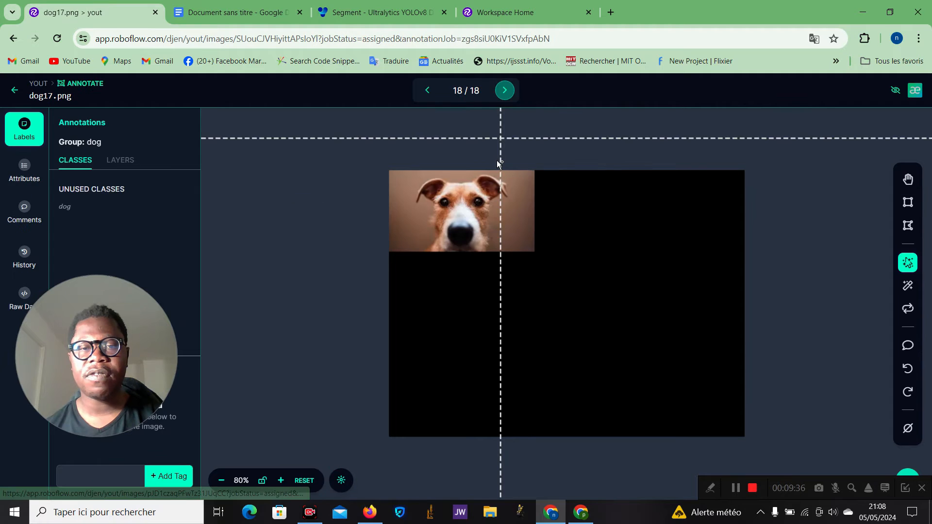
click(465, 198)
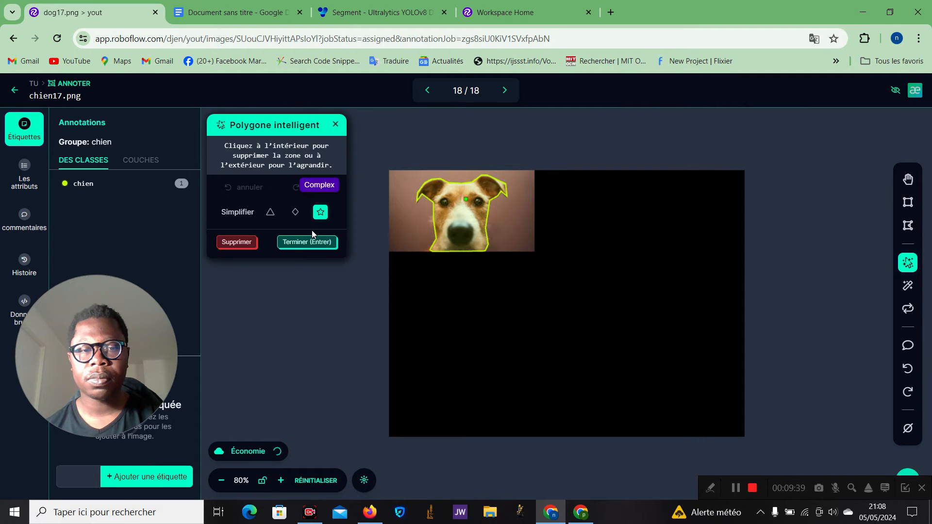
click(301, 243)
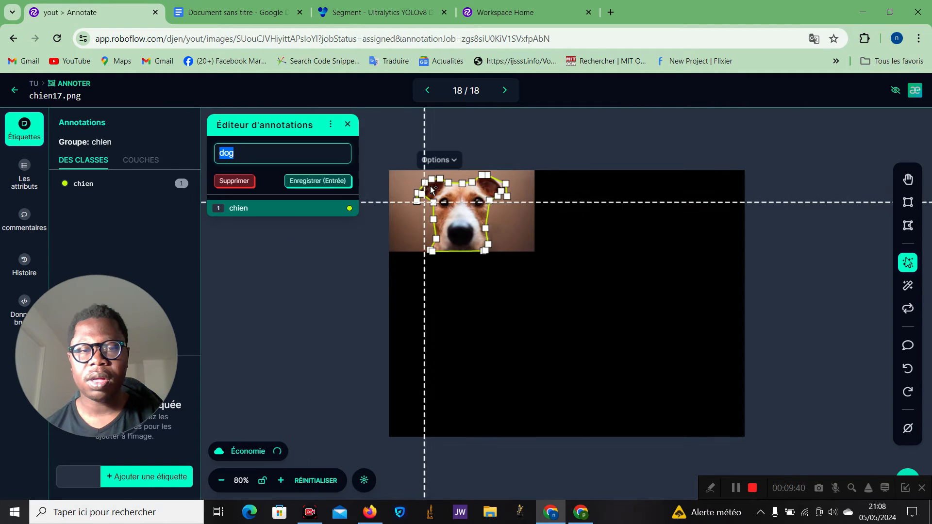
click(335, 184)
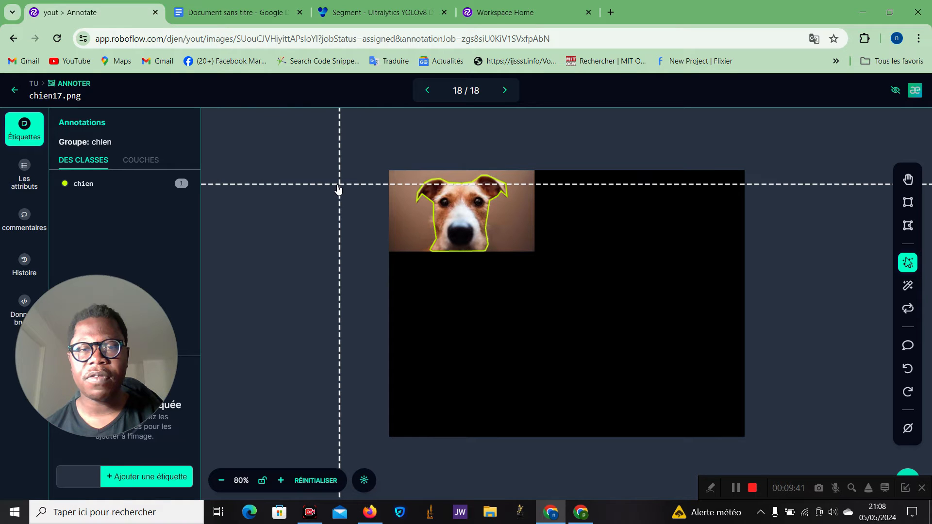
- Return to the annotation job and add its 18 images to the dataset, split 70% train, 20% valid and 10% test
click(505, 94)
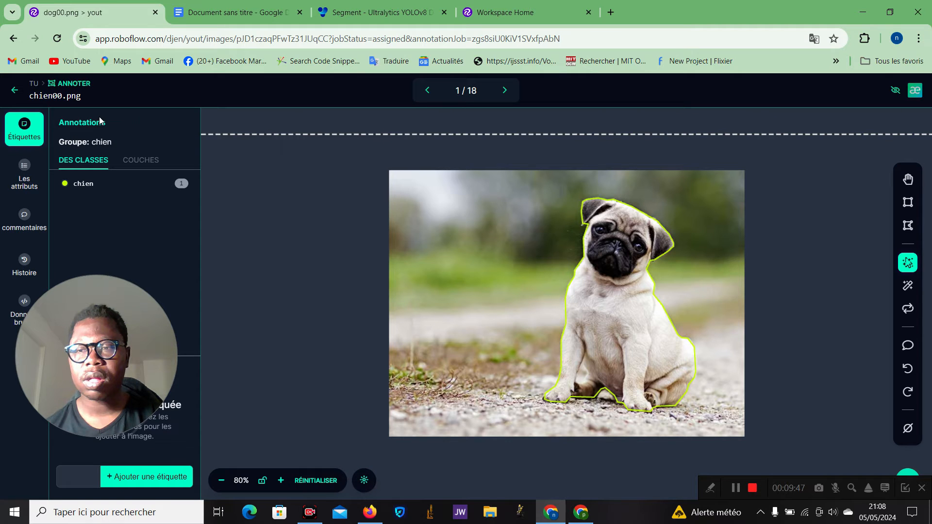
click(15, 90)
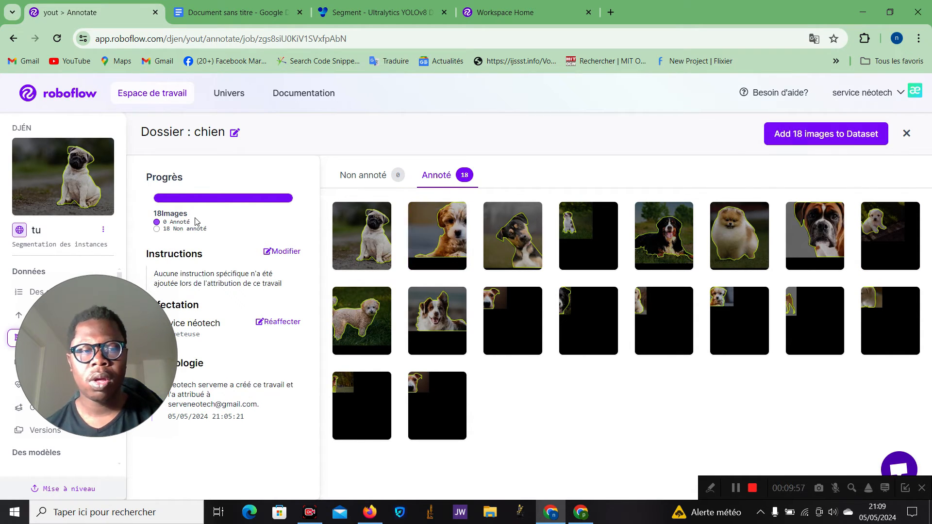
click(819, 135)
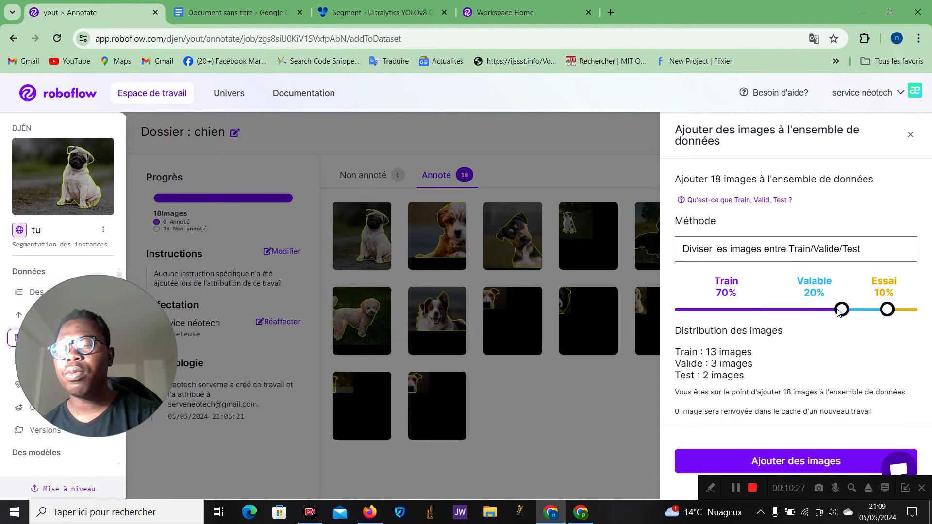
drag(838, 312, 850, 314)
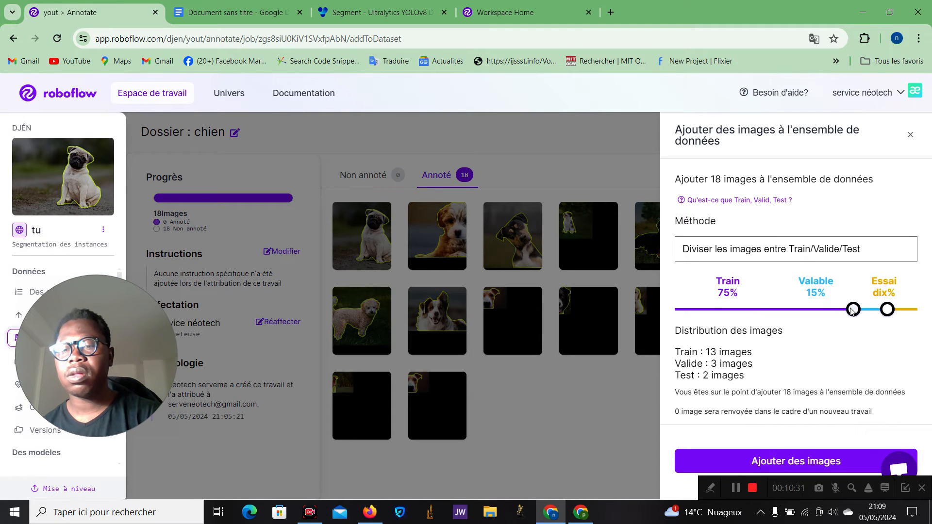
drag(849, 312, 839, 312)
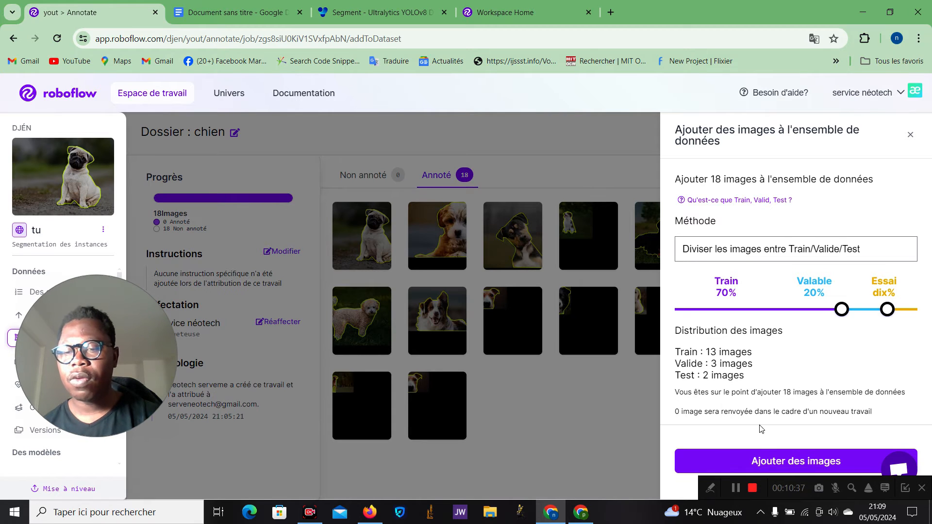
click(762, 462)
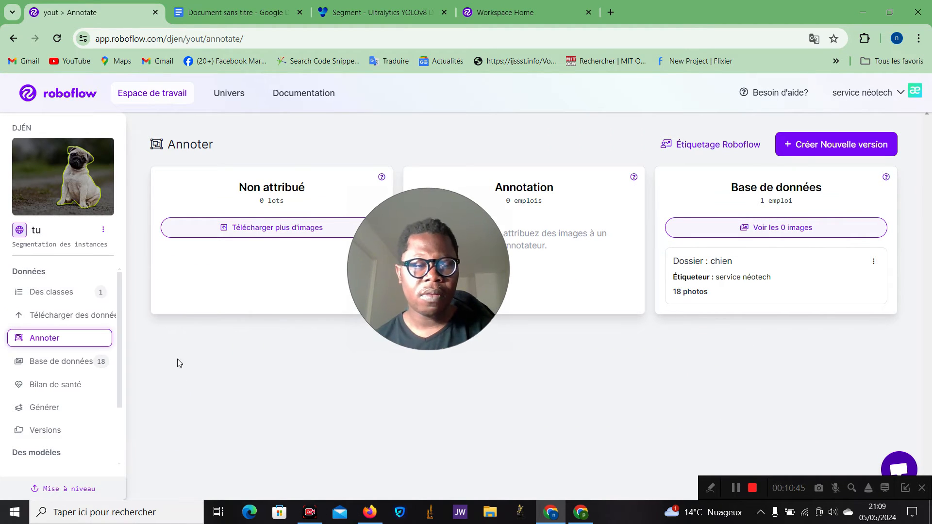
- Look through the annotated images in the project's dataset
click(46, 365)
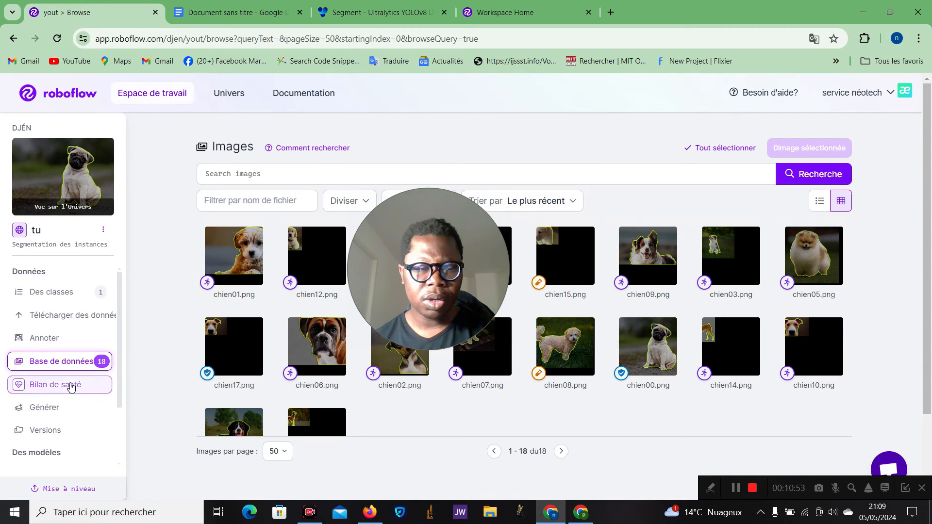
scroll(563, 282, down, 2)
scroll(243, 369, down, 1)
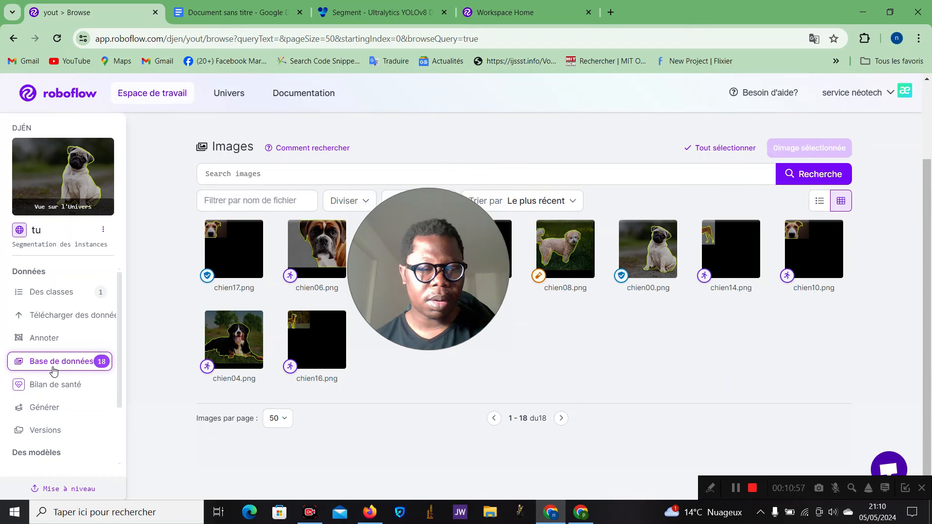
- Review the dataset health check, including the class balance of the train, valid and test sets and the dimension insights
click(51, 387)
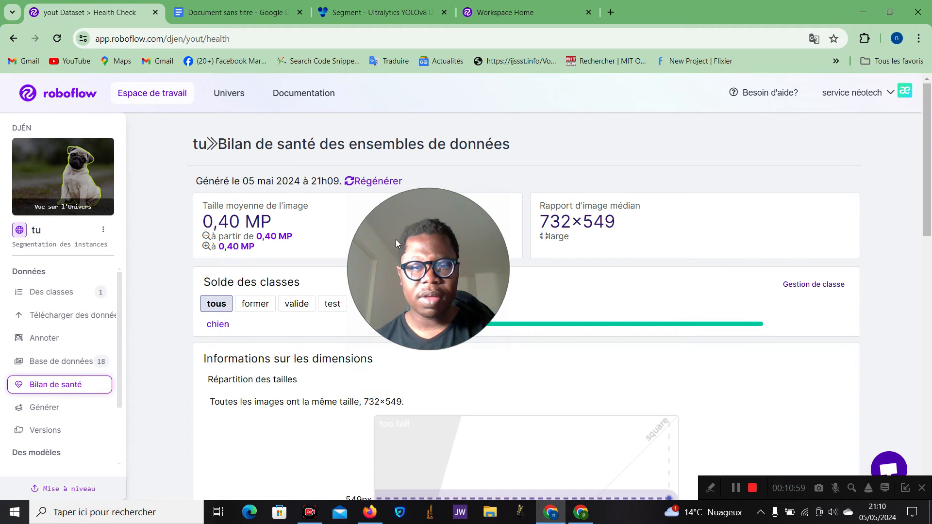
mouse_move(400, 257)
mouse_down()
mouse_move(467, 185)
mouse_move(478, 112)
mouse_move(445, 96)
mouse_up()
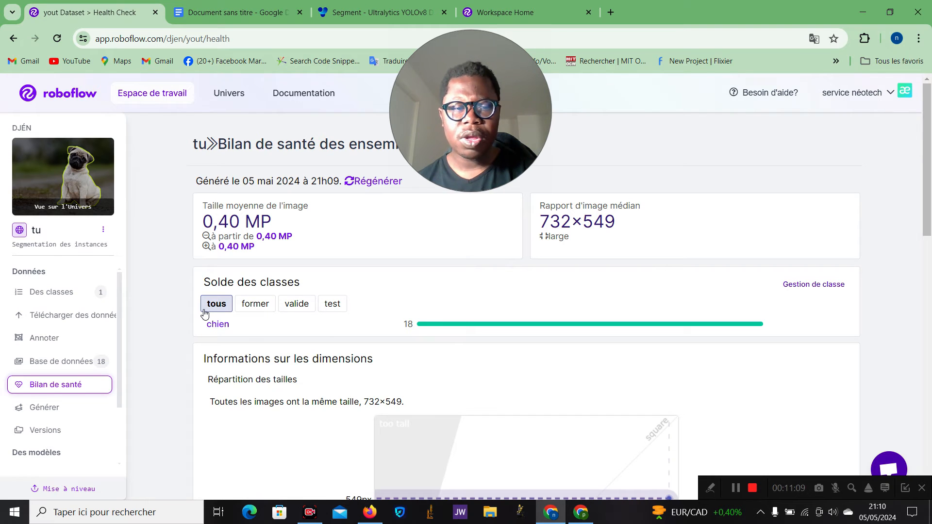
click(249, 305)
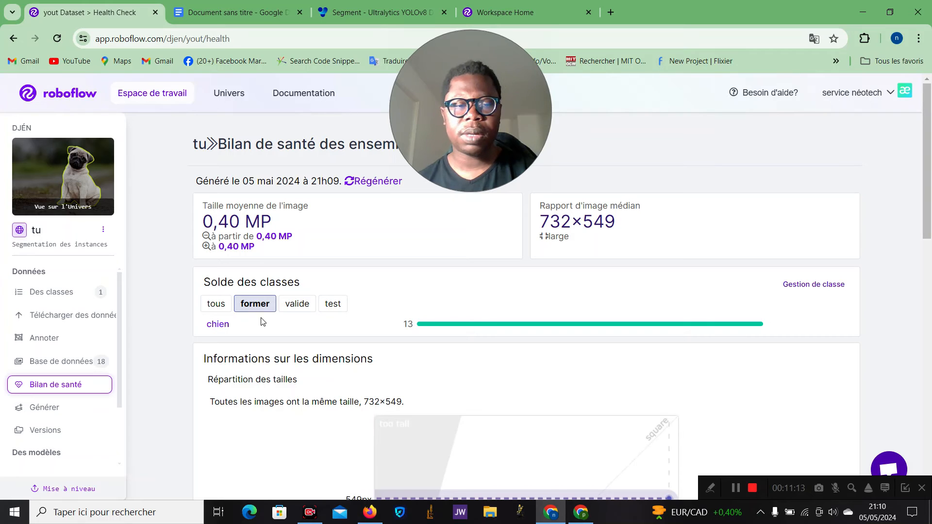
click(285, 306)
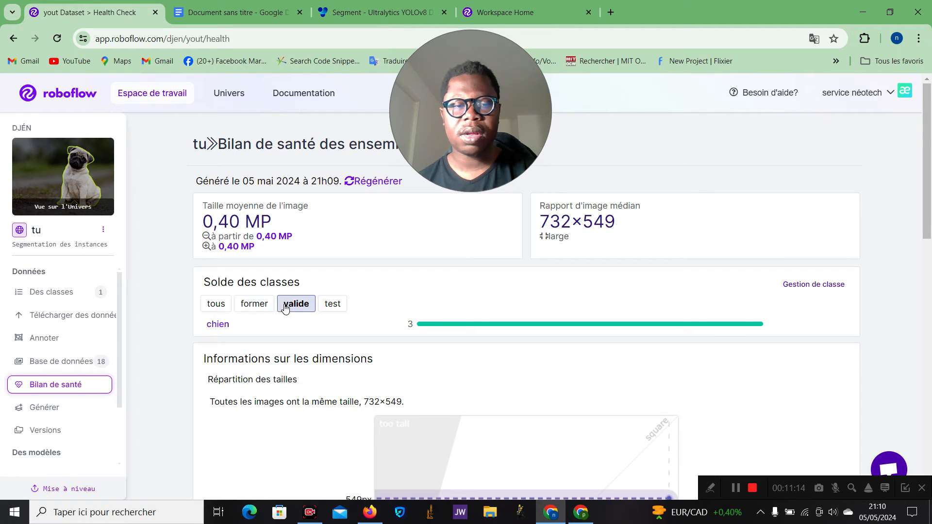
click(332, 305)
scroll(402, 324, down, 7)
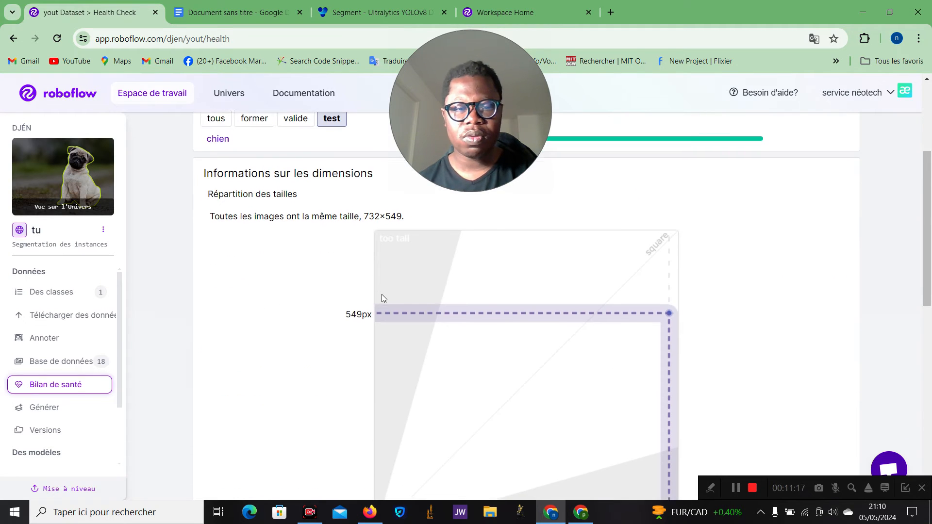
- Start generating a new dataset version and add an auto-adjust contrast preprocessing step using adaptive equalization, continuing to augmentation
click(41, 408)
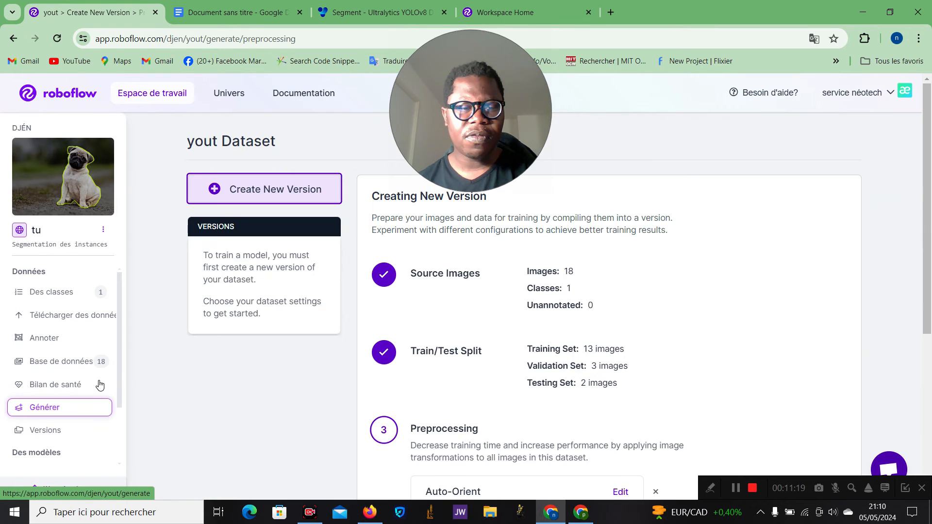
scroll(434, 314, down, 4)
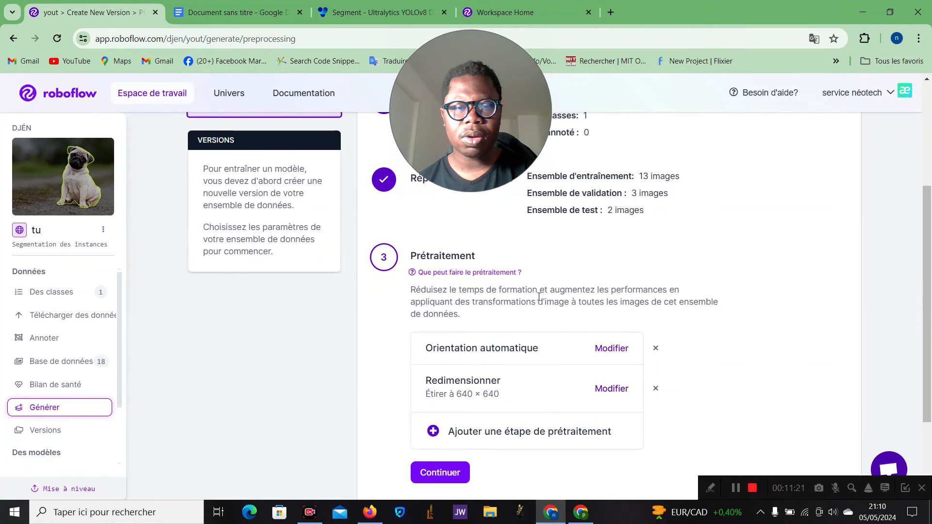
scroll(404, 330, down, 3)
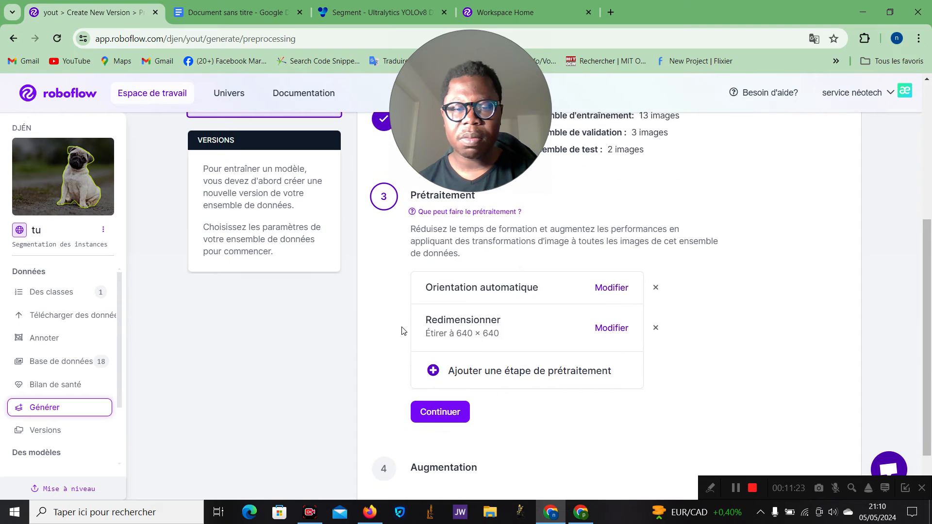
click(430, 312)
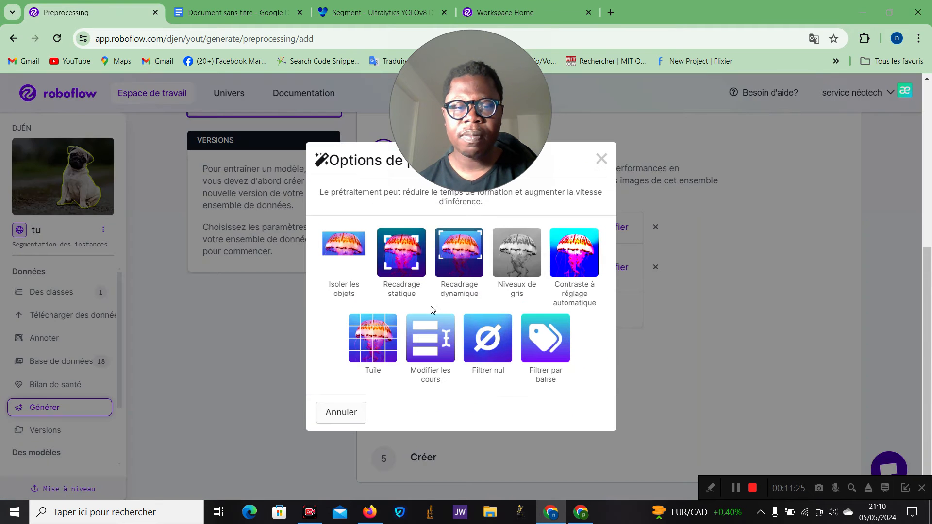
click(569, 261)
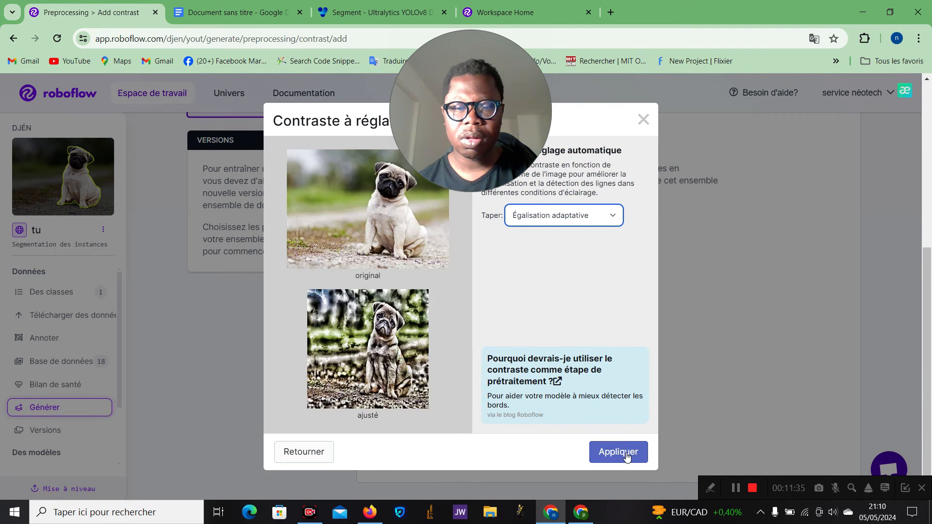
click(626, 456)
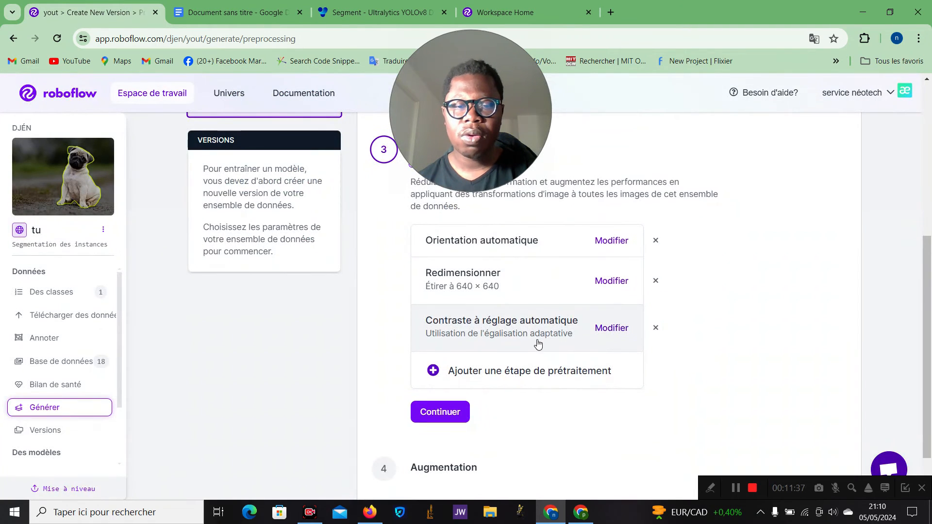
scroll(509, 335, down, 1)
click(444, 350)
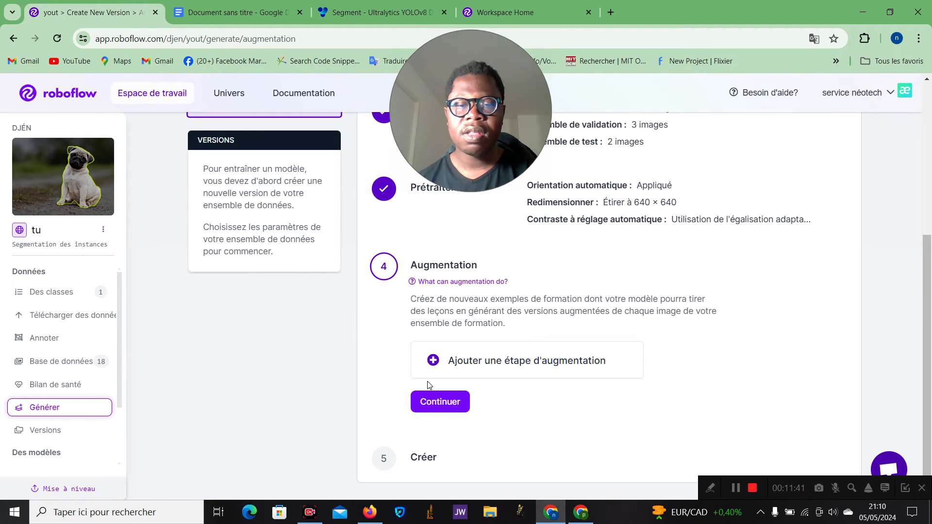
- Add a horizontal flip augmentation to the dataset version
click(431, 363)
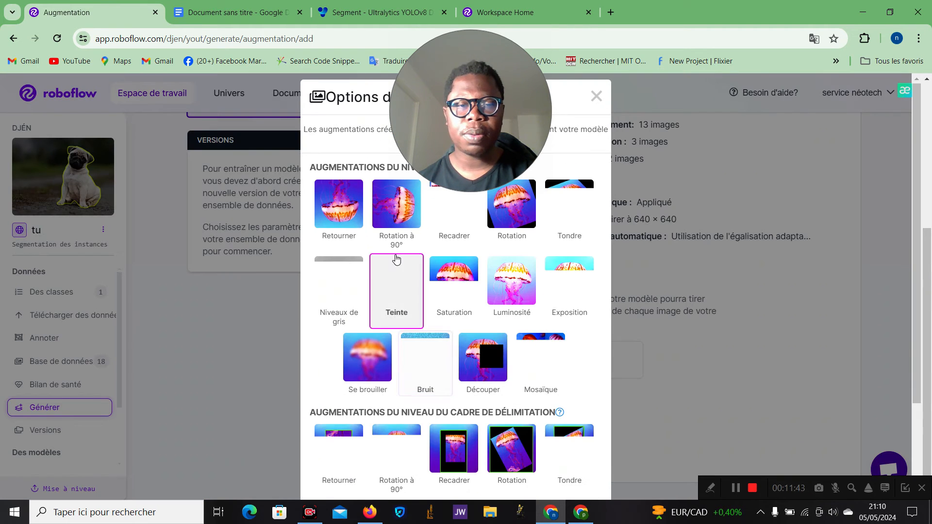
click(346, 210)
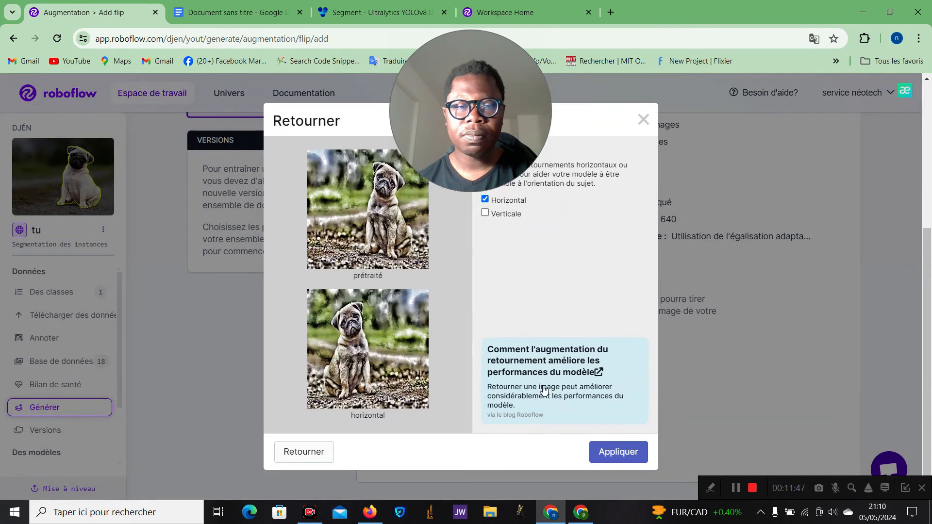
click(615, 454)
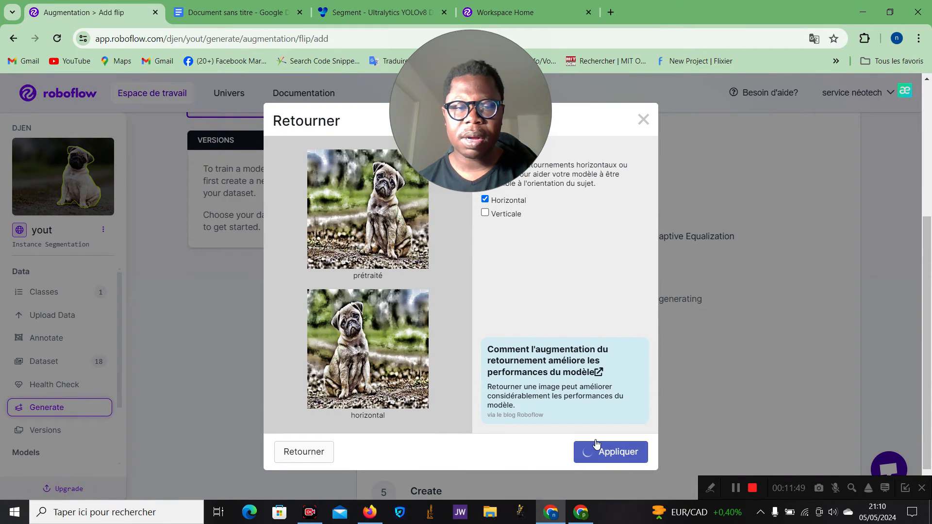
scroll(448, 338, down, 1)
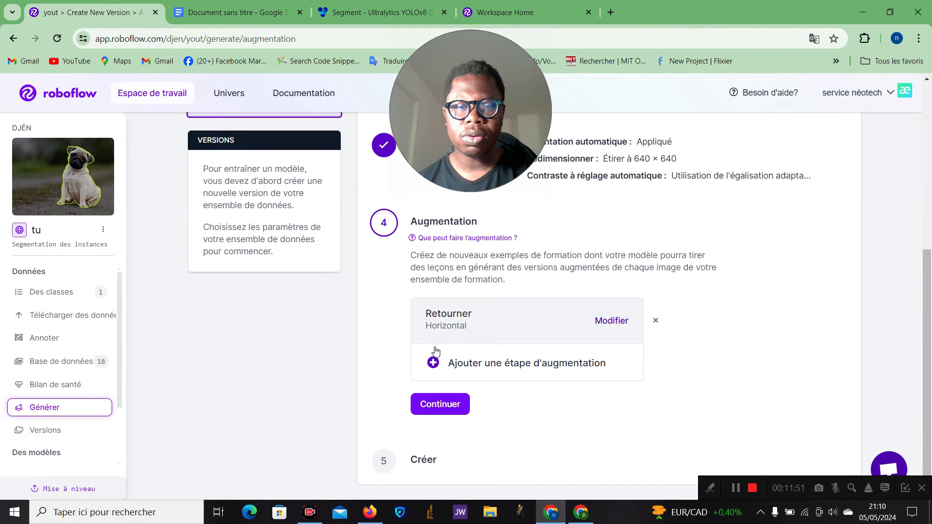
- Add an image-level rotation augmentation between -15° and +15° and continue to the version's creation stage
click(450, 363)
scroll(453, 303, down, 2)
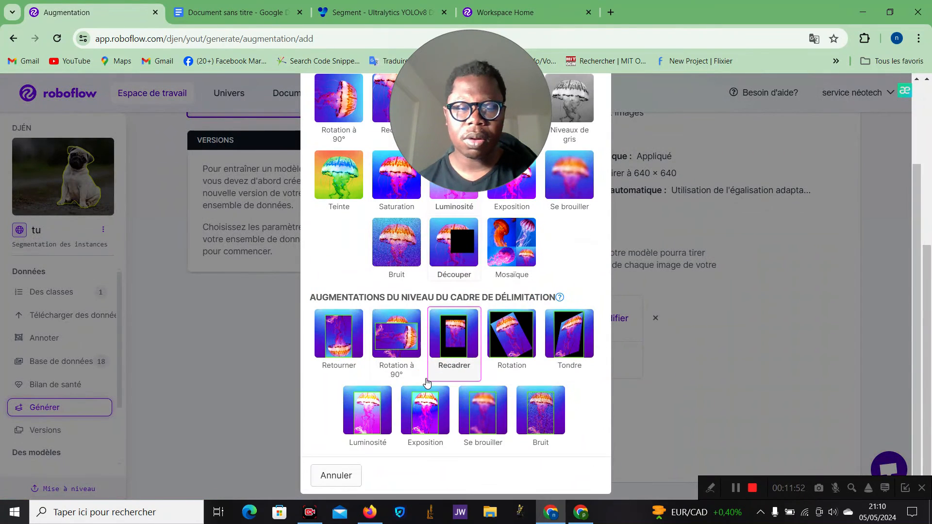
scroll(446, 337, up, 2)
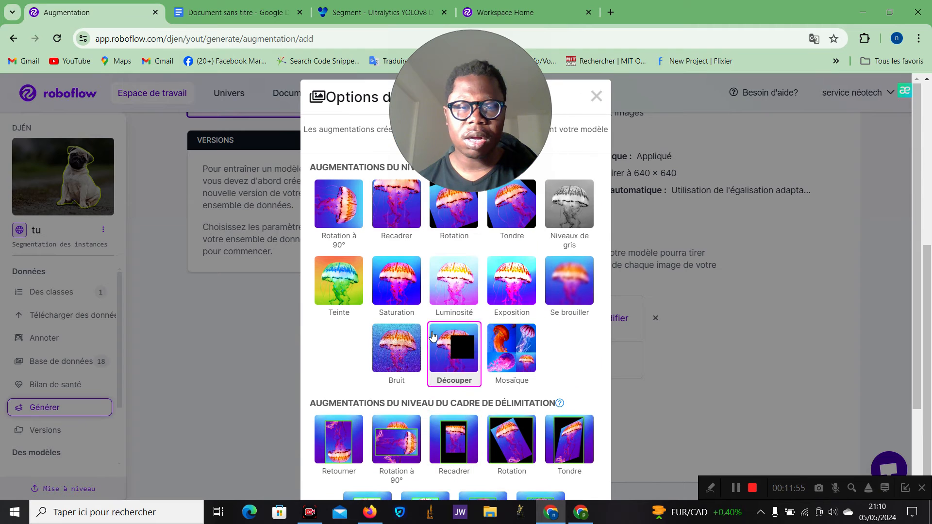
click(463, 217)
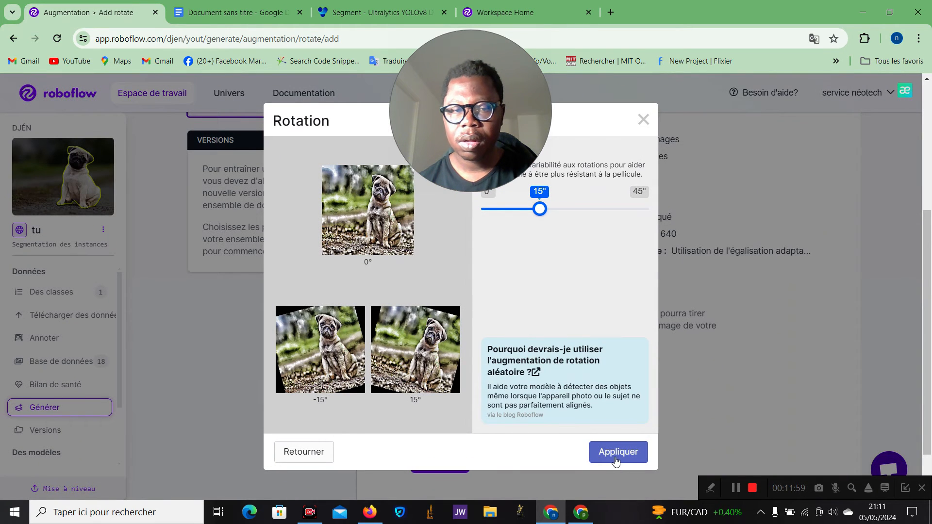
click(614, 456)
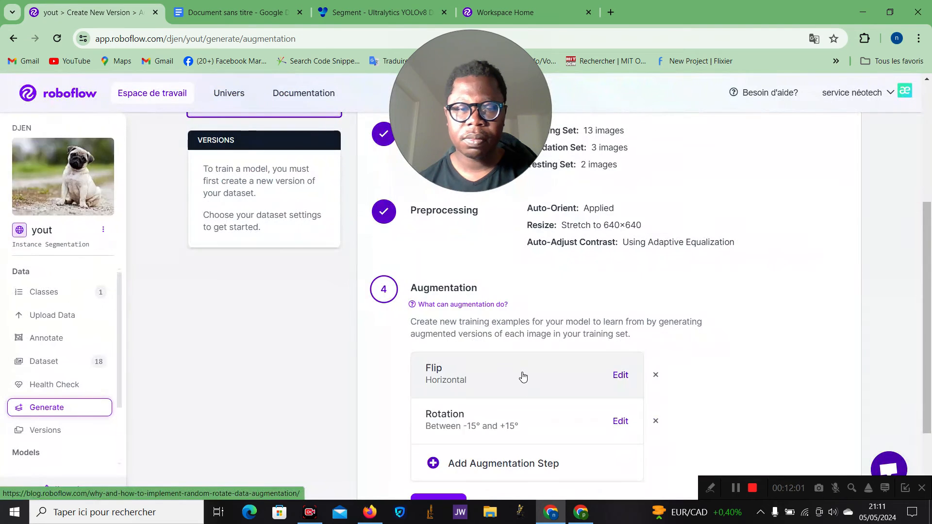
scroll(523, 377, down, 1)
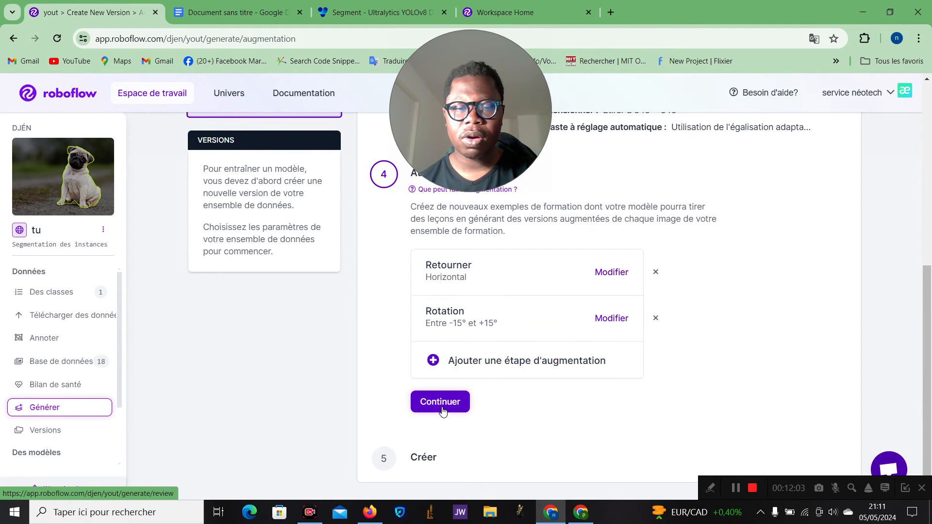
click(443, 406)
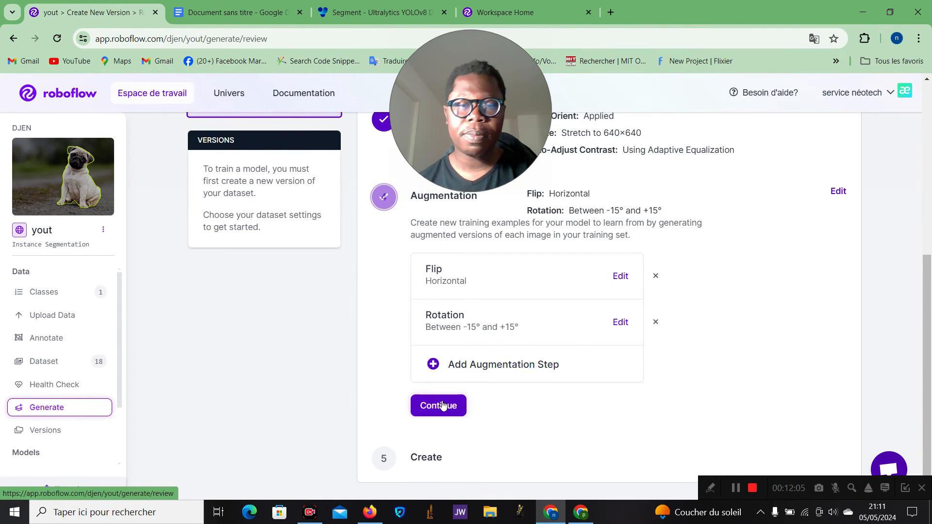
- Review the version settings and create the dataset version with a maximum size of 44 images (3x)
scroll(403, 272, up, 3)
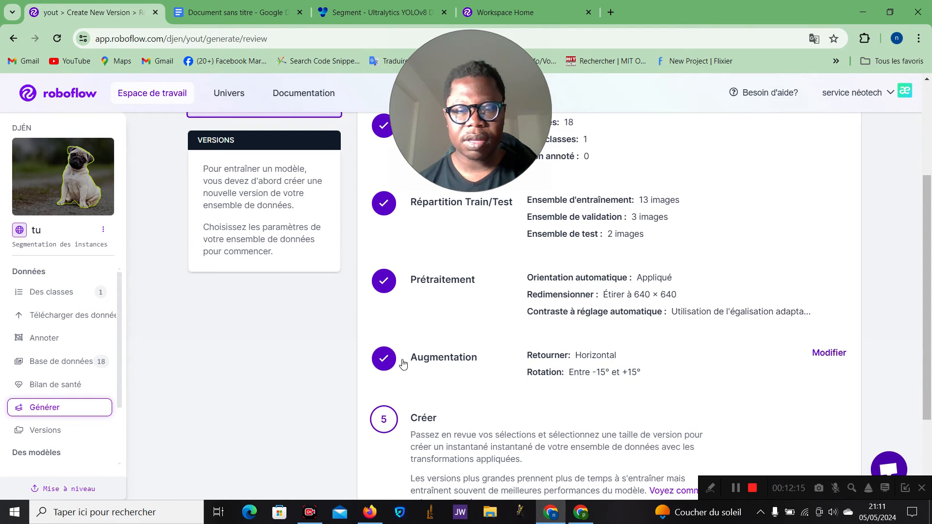
scroll(404, 356, down, 3)
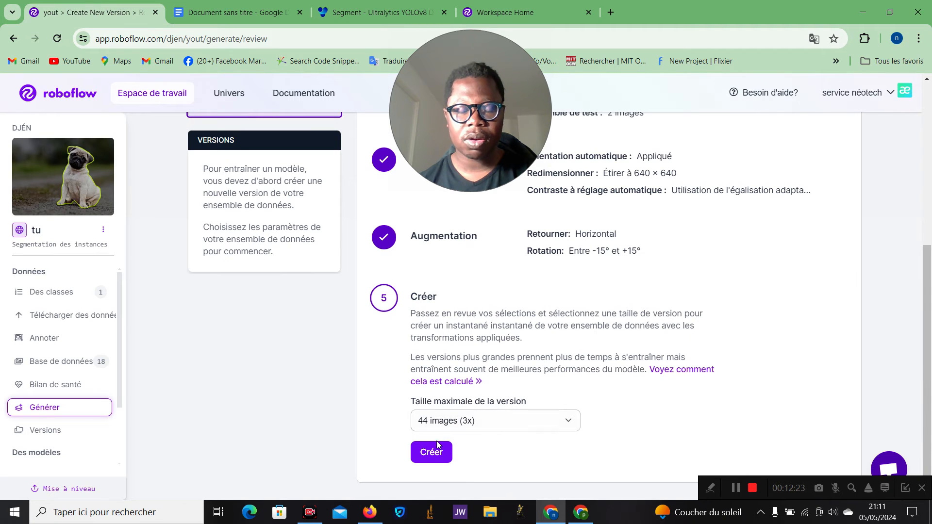
click(429, 455)
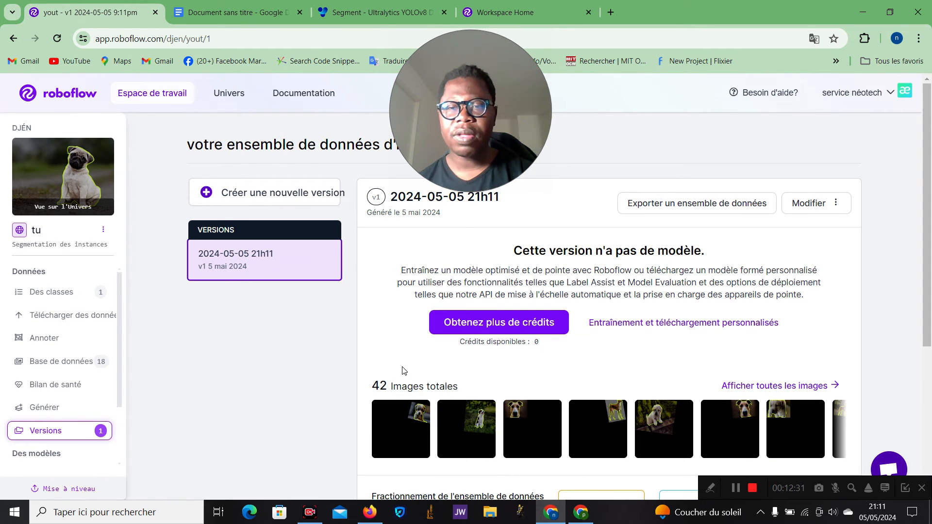
- Look over the generated version's images and split, and export it in YOLOv8 format as a zip to the computer
scroll(468, 335, down, 2)
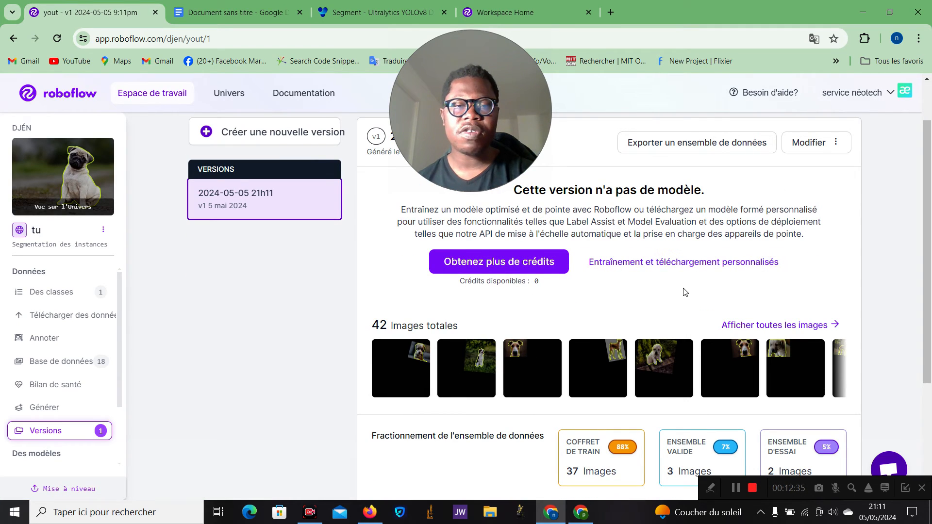
scroll(475, 321, down, 3)
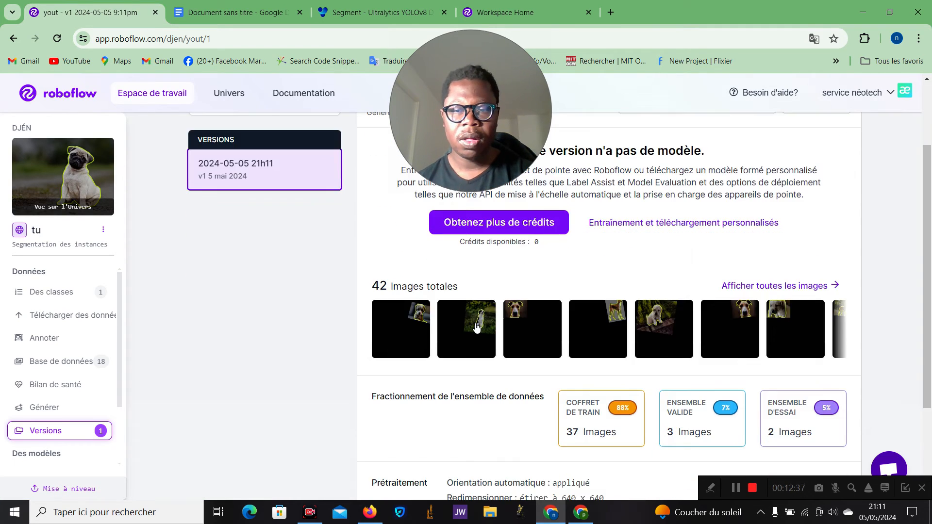
scroll(478, 331, up, 3)
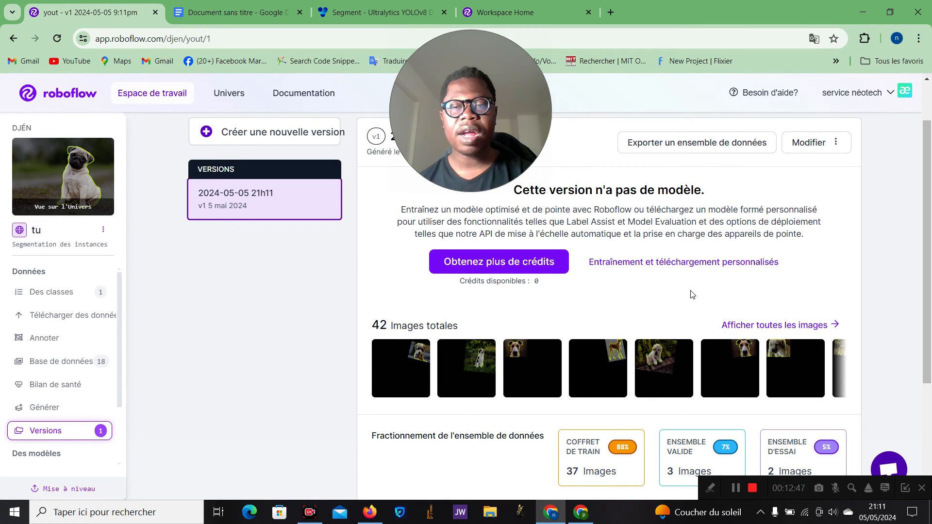
click(669, 148)
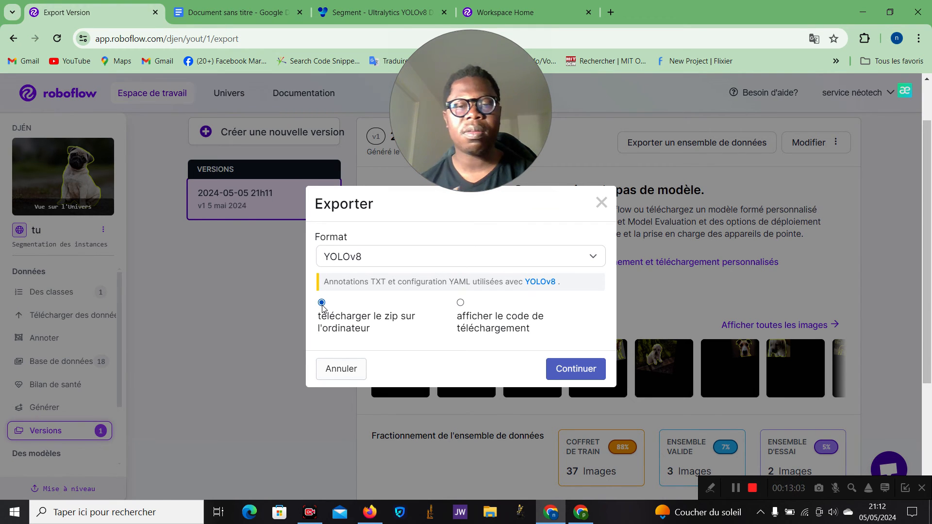
click(563, 364)
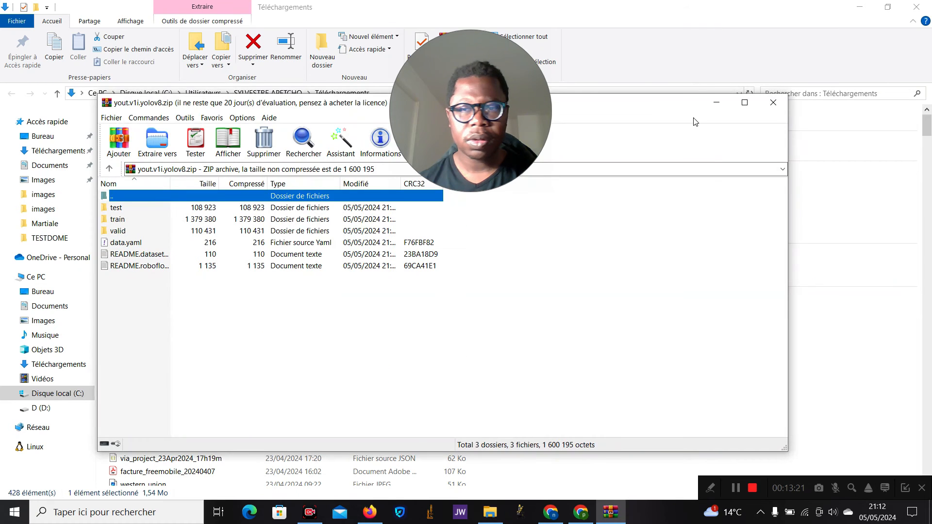
- Maximize the yout.v1i.yolov8.zip archive, look through its train, test and data.yaml entries, and open the extraction options
click(859, 9)
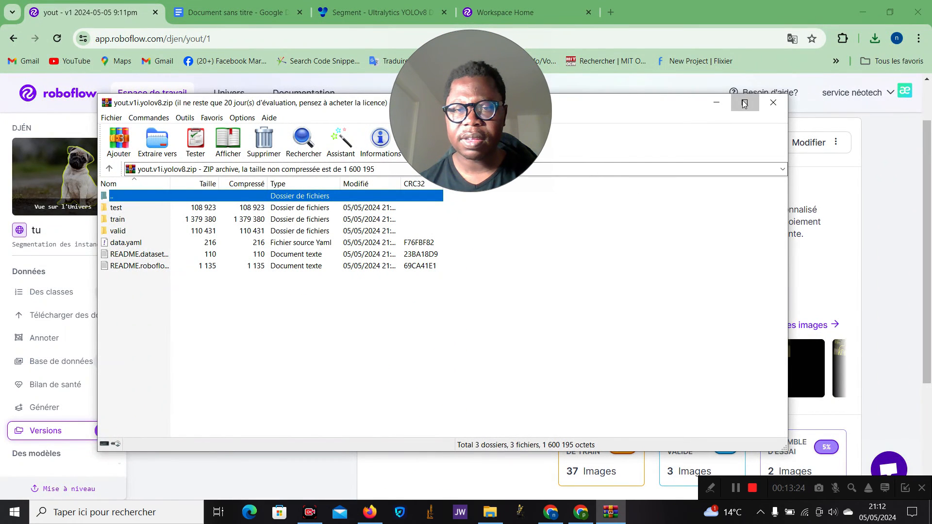
click(757, 99)
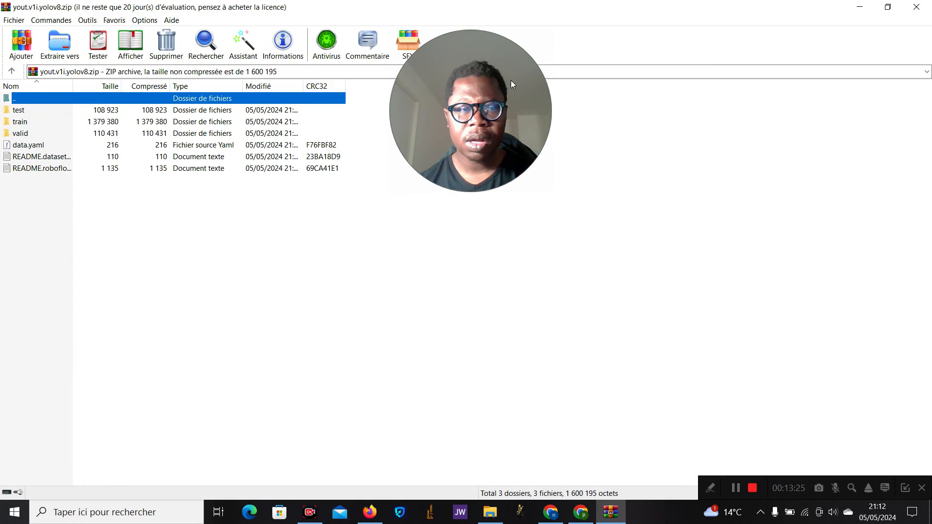
drag(511, 80, 710, 124)
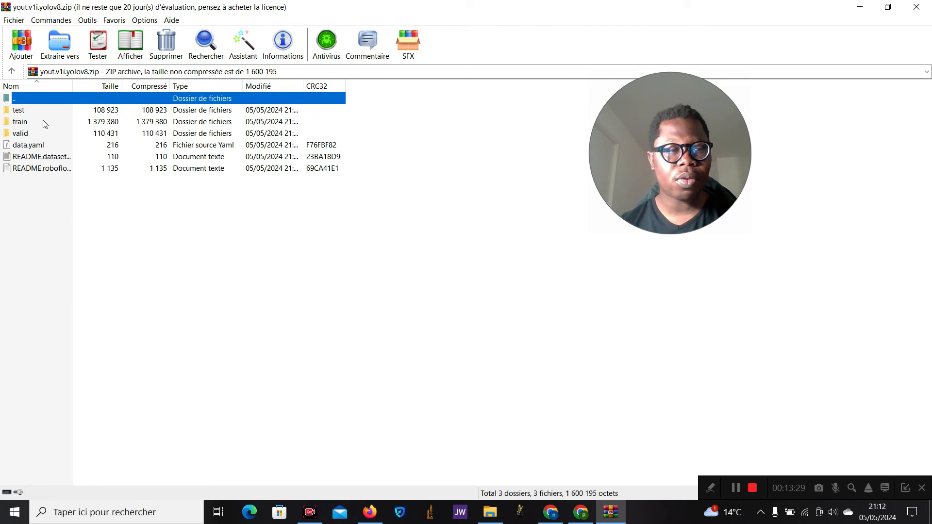
click(15, 127)
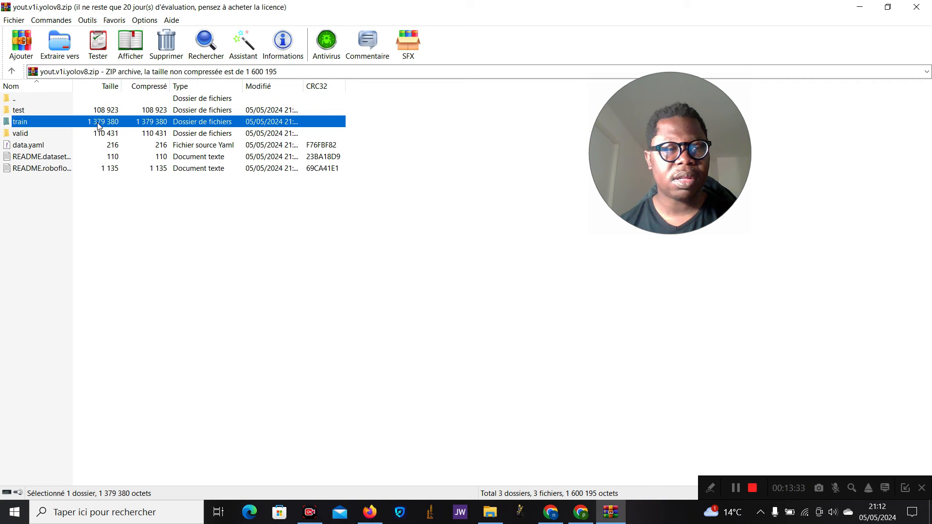
click(22, 111)
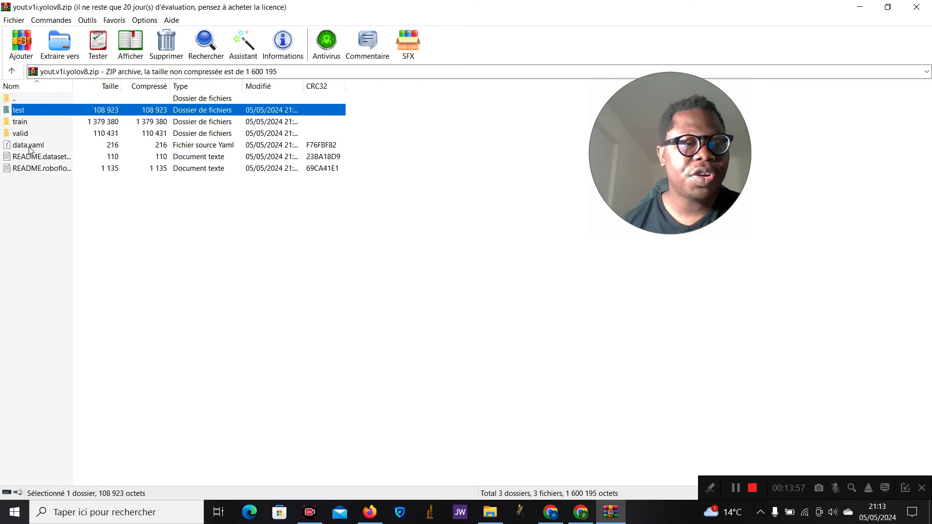
click(29, 146)
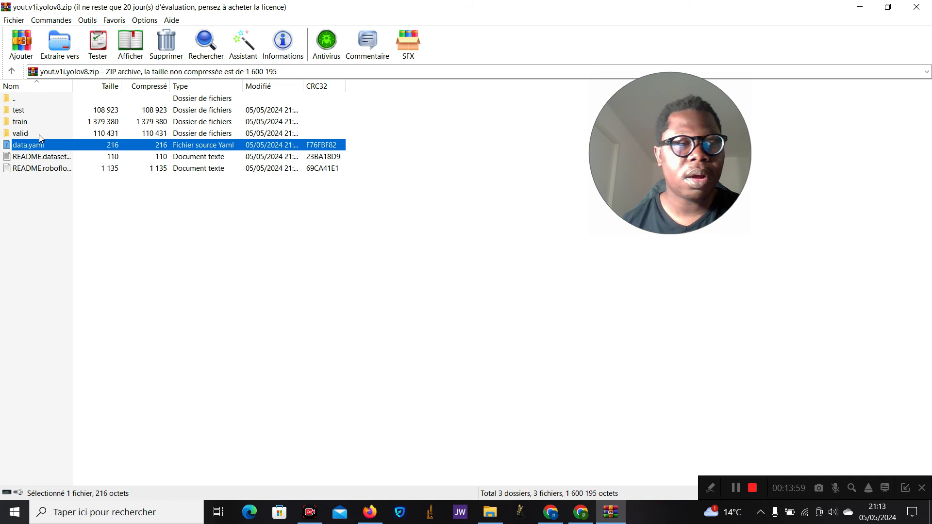
click(58, 45)
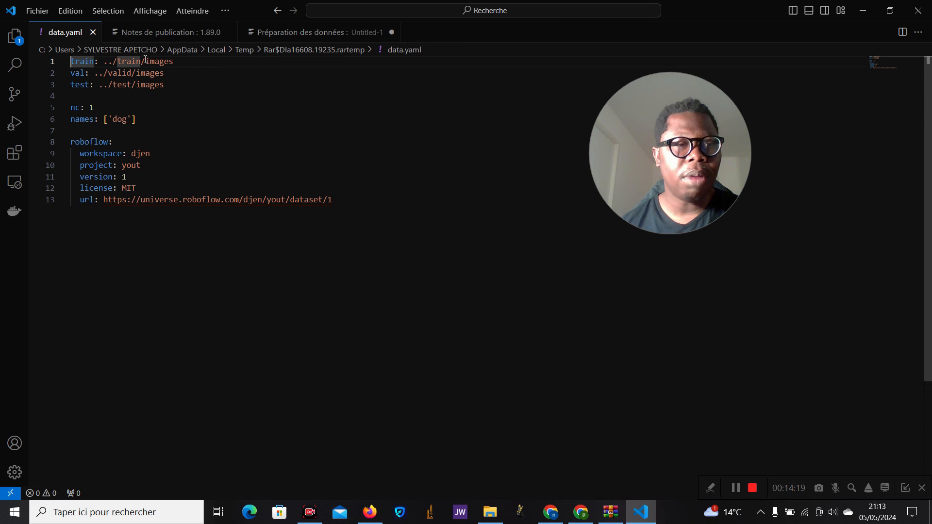
- Examine the validation and test image paths and the class definitions in data.yaml
click(117, 73)
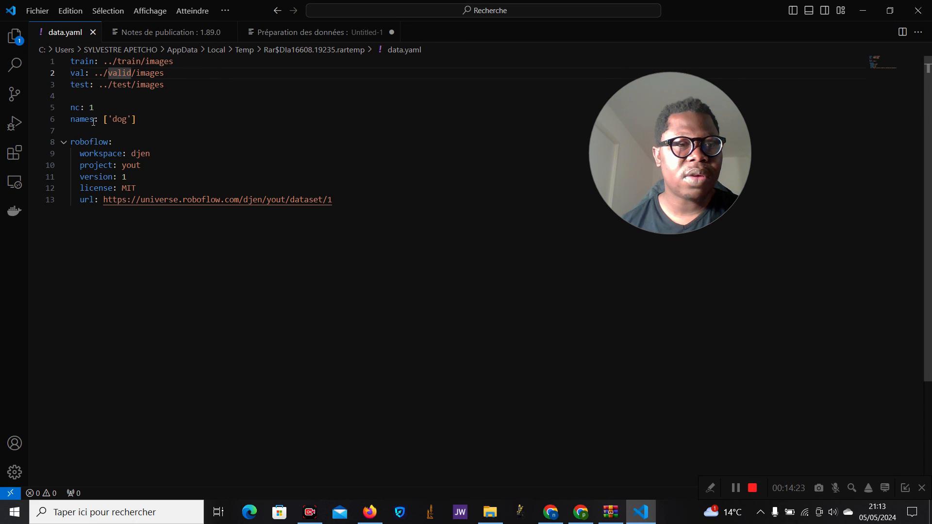
click(112, 85)
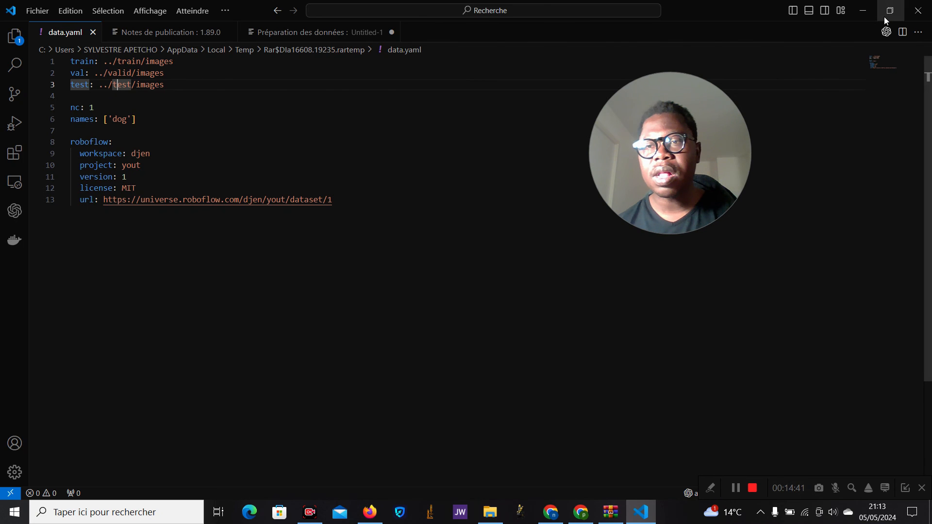
click(865, 13)
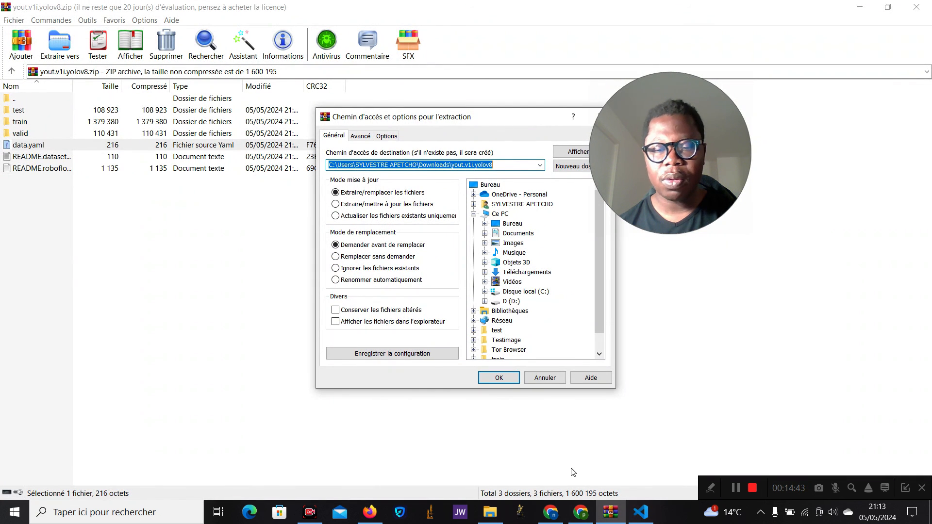
- Switch back to Roboflow in the browser and return to the workspace's project list
click(563, 511)
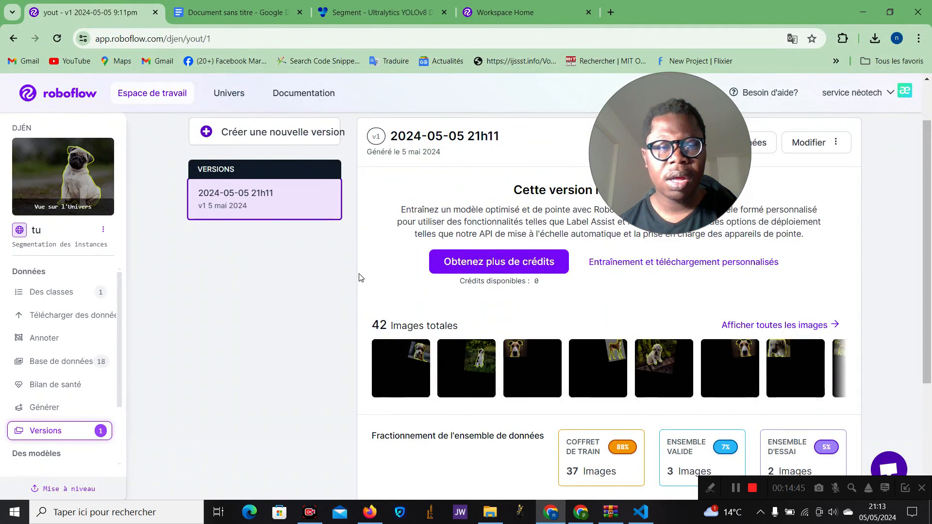
scroll(348, 276, up, 1)
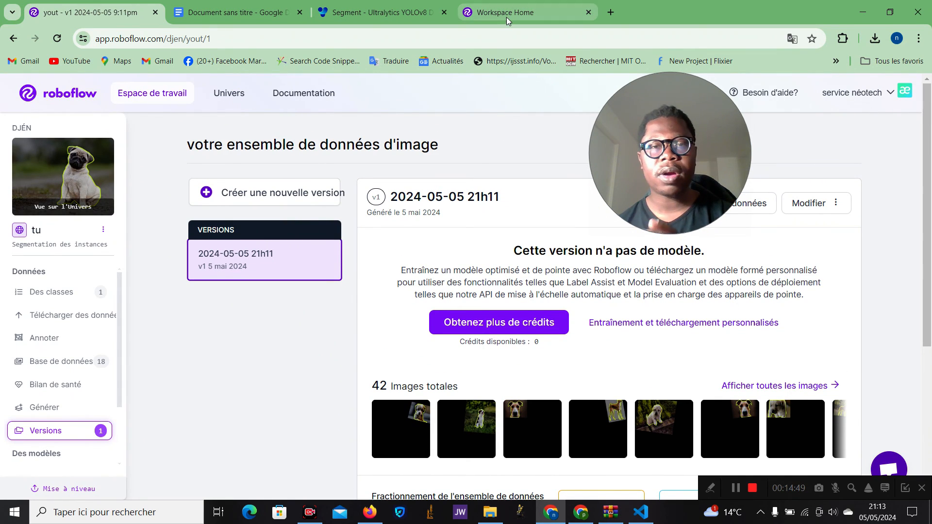
click(149, 100)
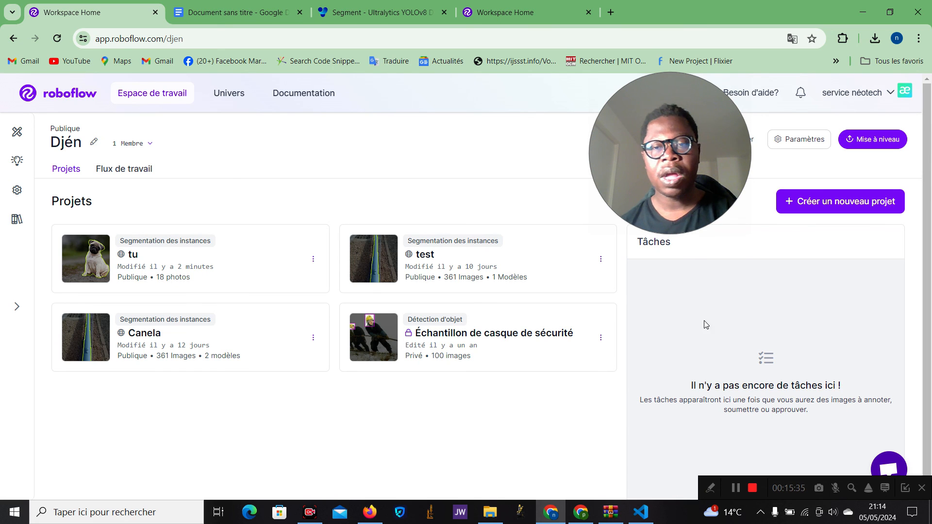
drag(652, 177, 495, 179)
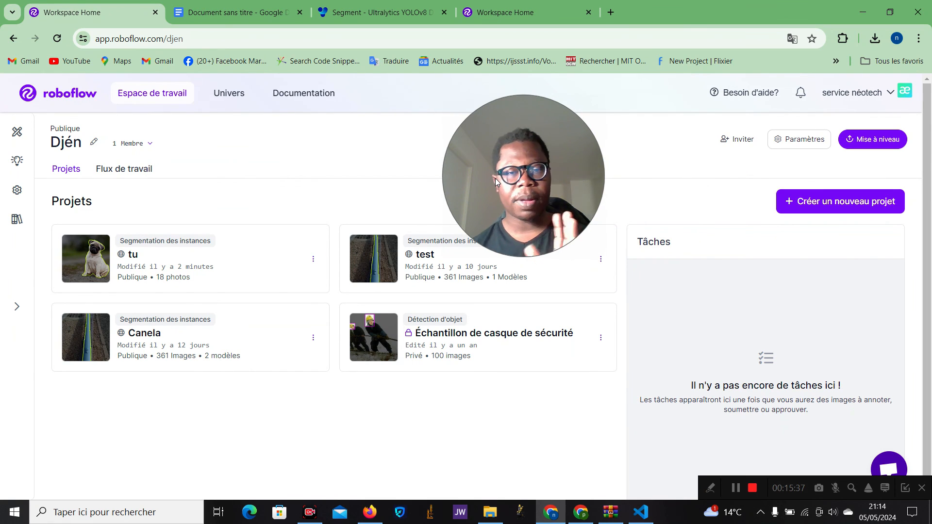